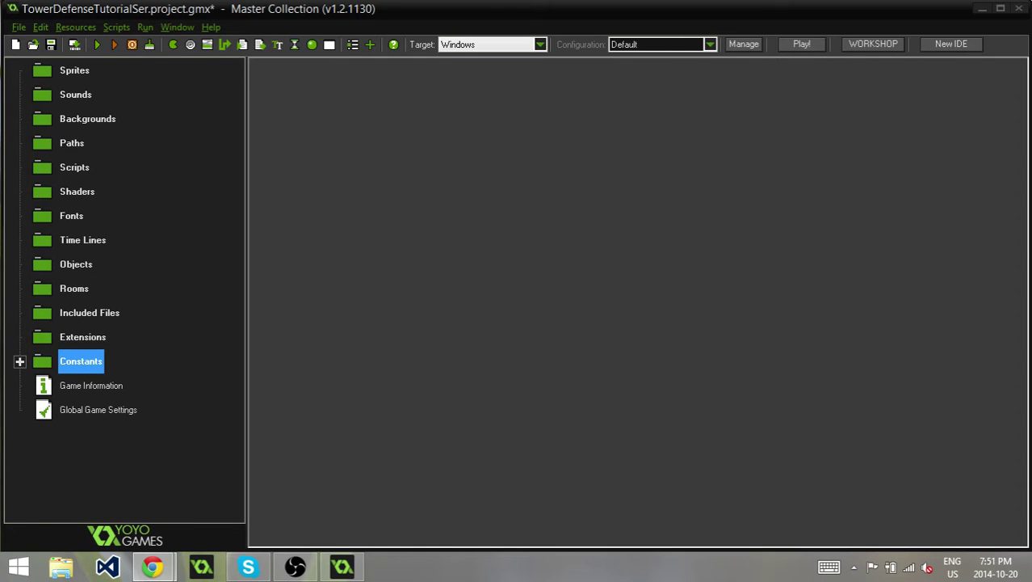
- Create a sprite named spr_dirt and add a blank 32 x 32 image to it
right_click(71, 75)
click(83, 84)
text(spr_dirt)
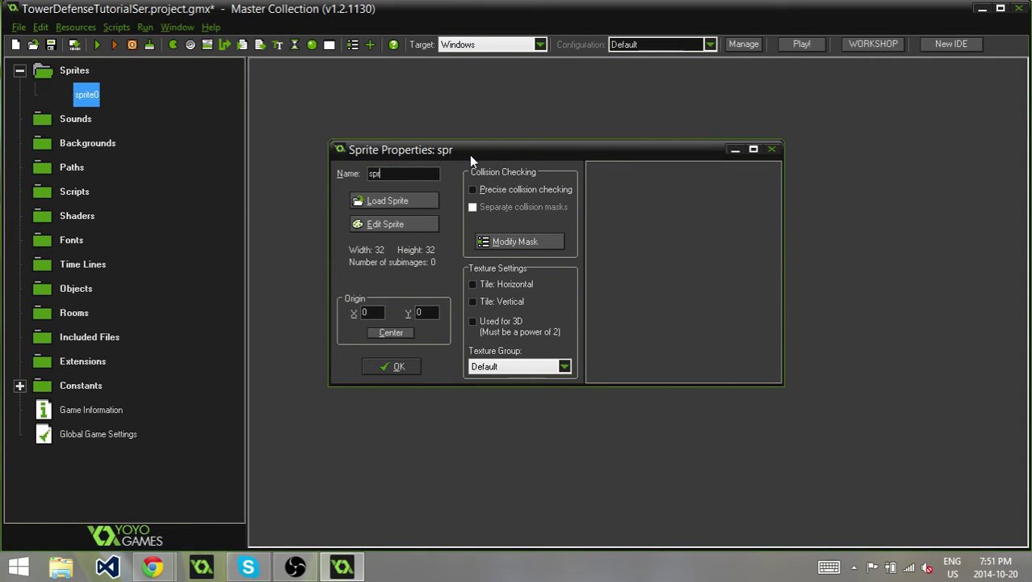
click(426, 224)
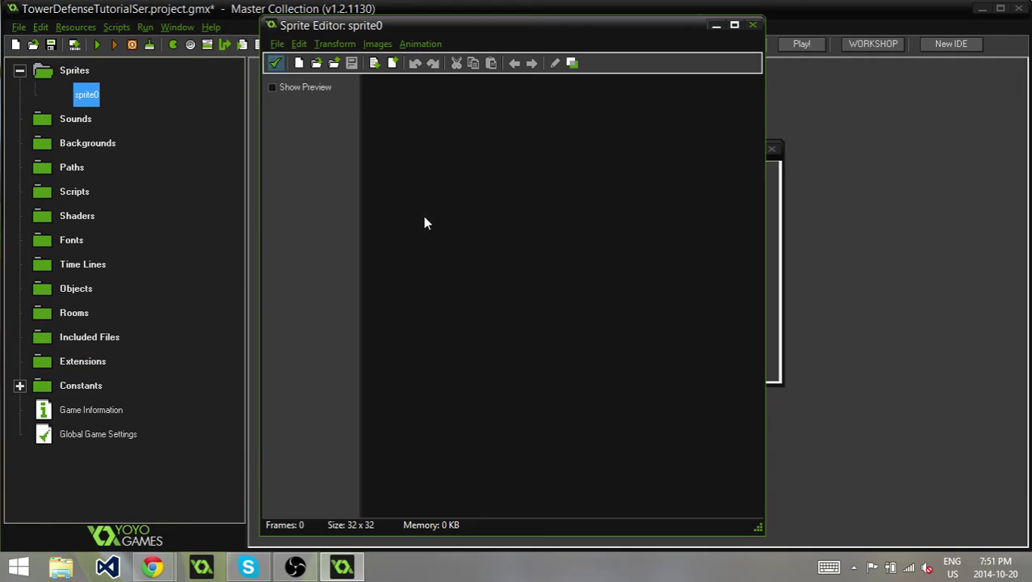
click(299, 63)
click(465, 309)
- Flood-fill the spr_dirt image with dark brown (red 81, green 40, blue 0) and save the sprite
double_click(385, 93)
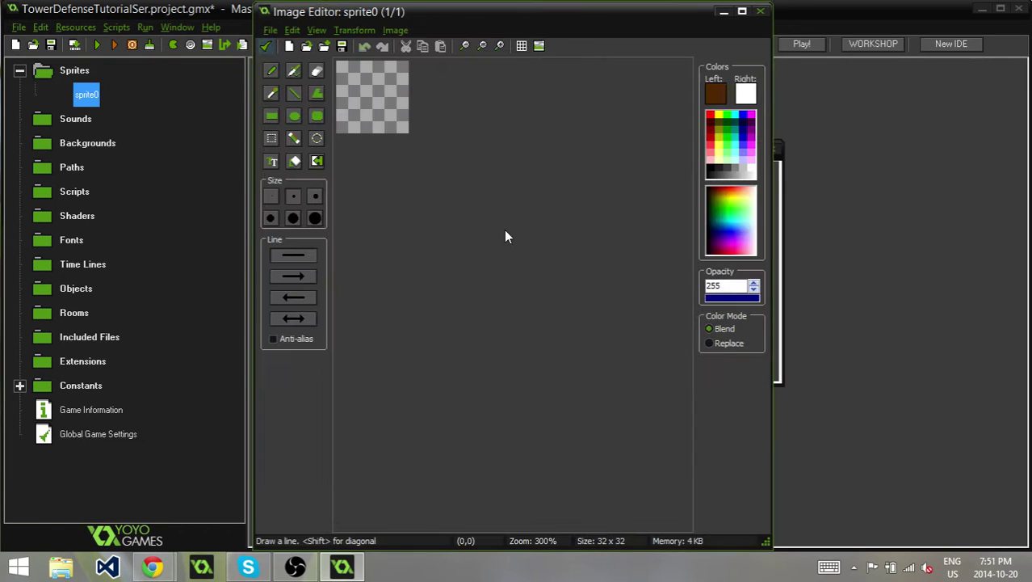
click(294, 161)
click(479, 157)
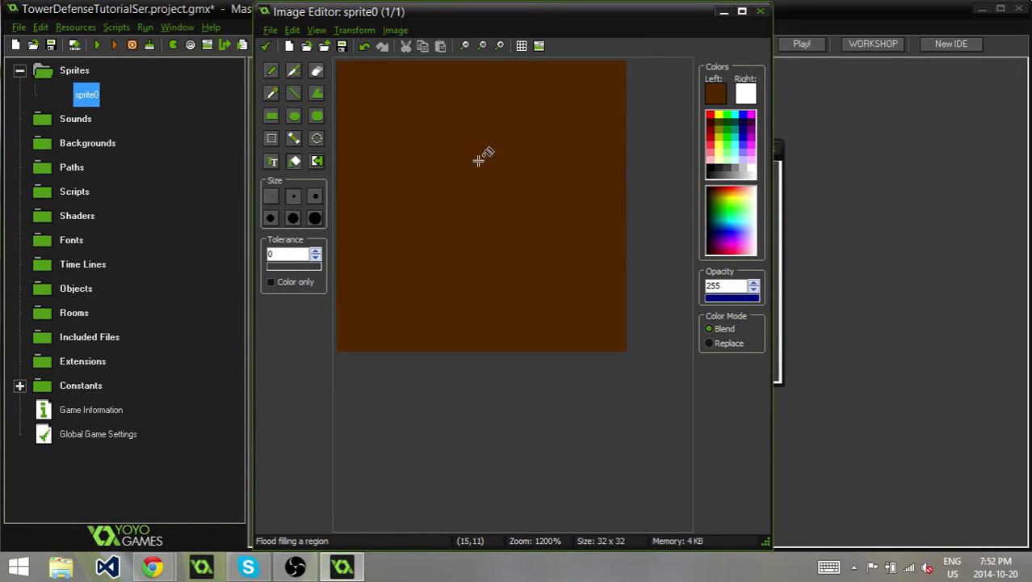
click(716, 94)
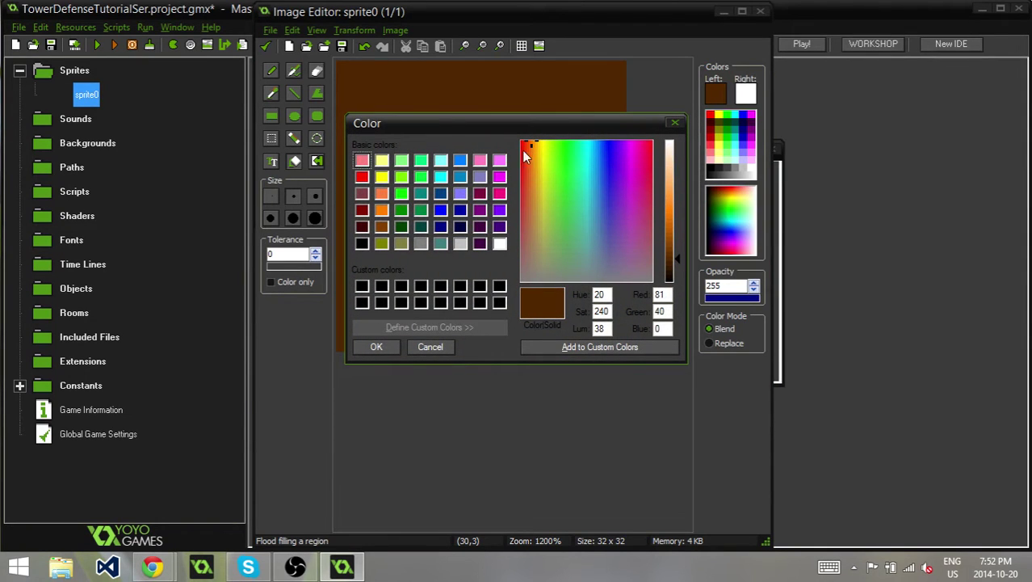
click(392, 346)
click(266, 46)
click(275, 63)
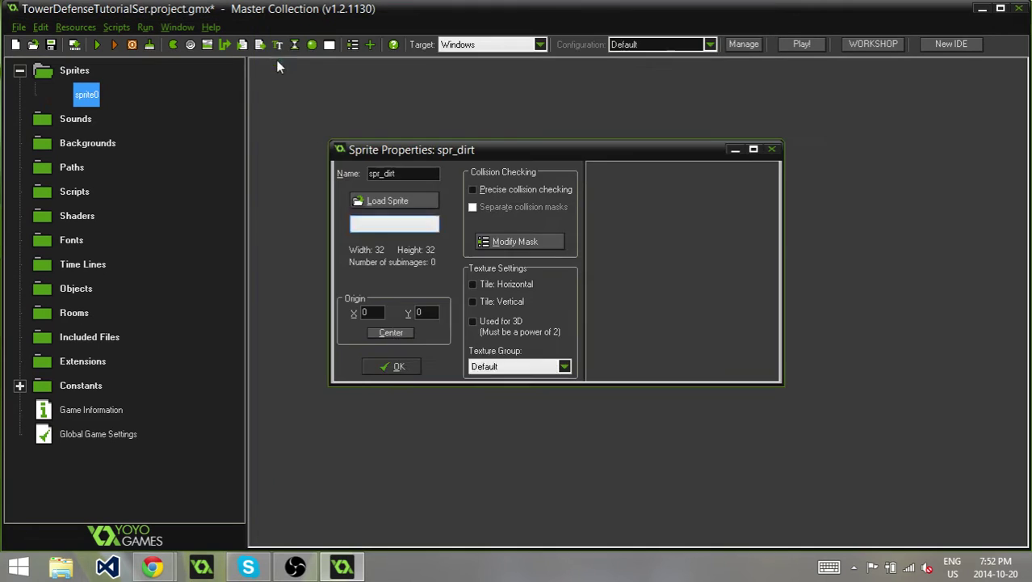
click(396, 368)
- Create an object named obj_dirt, assign it the spr_dirt sprite and save it
right_click(82, 295)
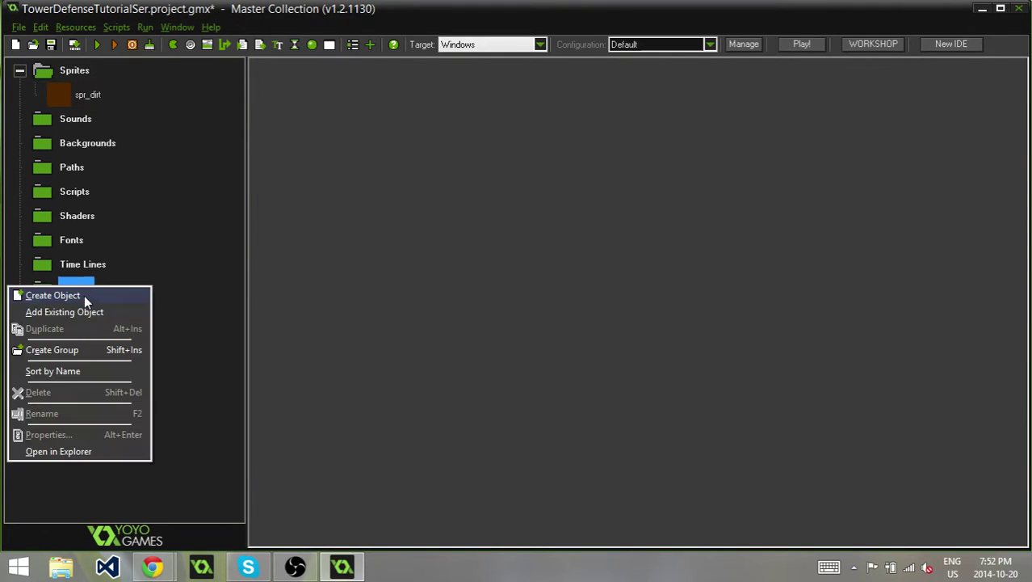
click(84, 295)
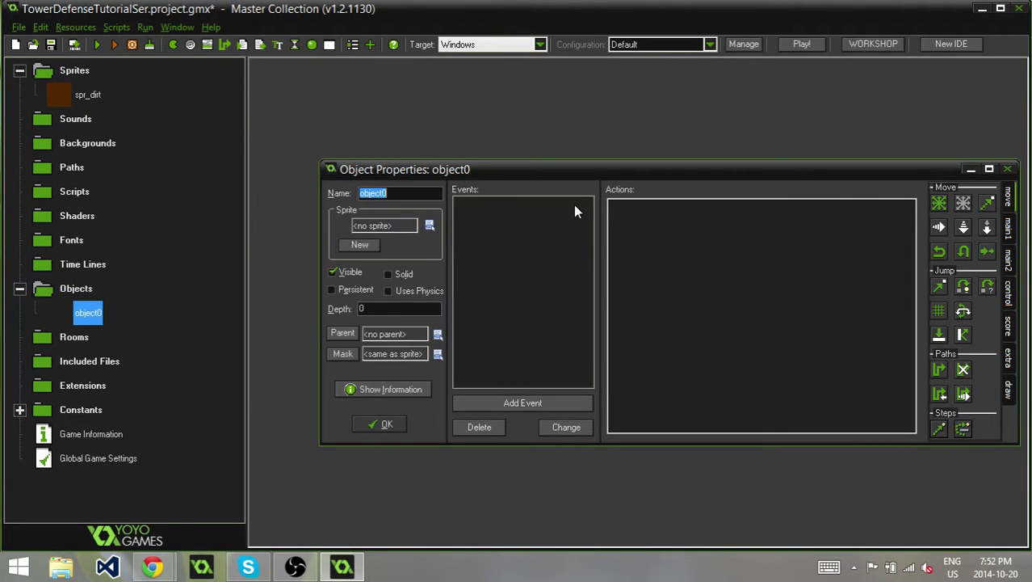
text(obj_dirt)
click(429, 225)
click(408, 262)
click(380, 426)
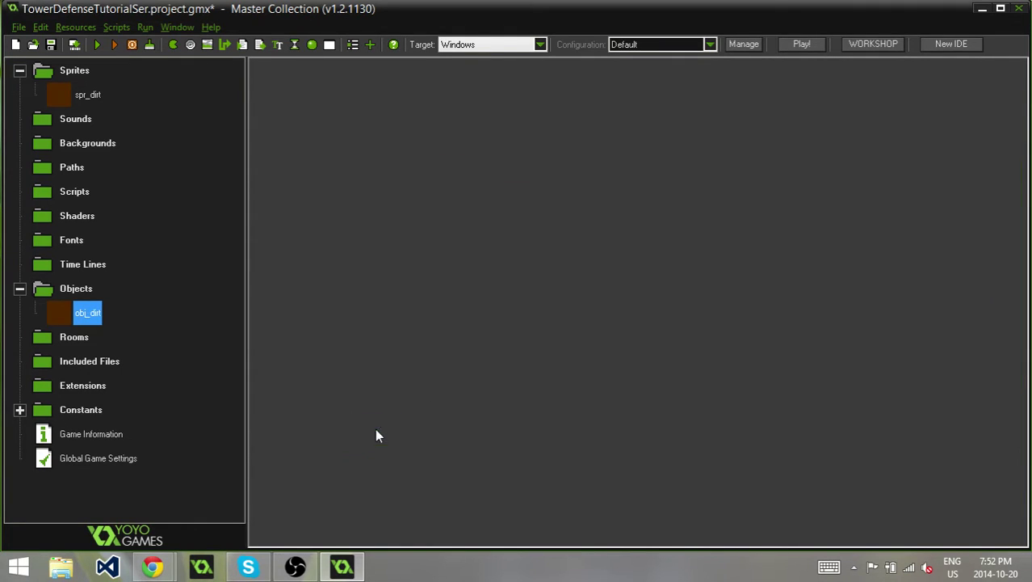
- Create a new room and maximize its editor window so the whole room is in view
right_click(62, 340)
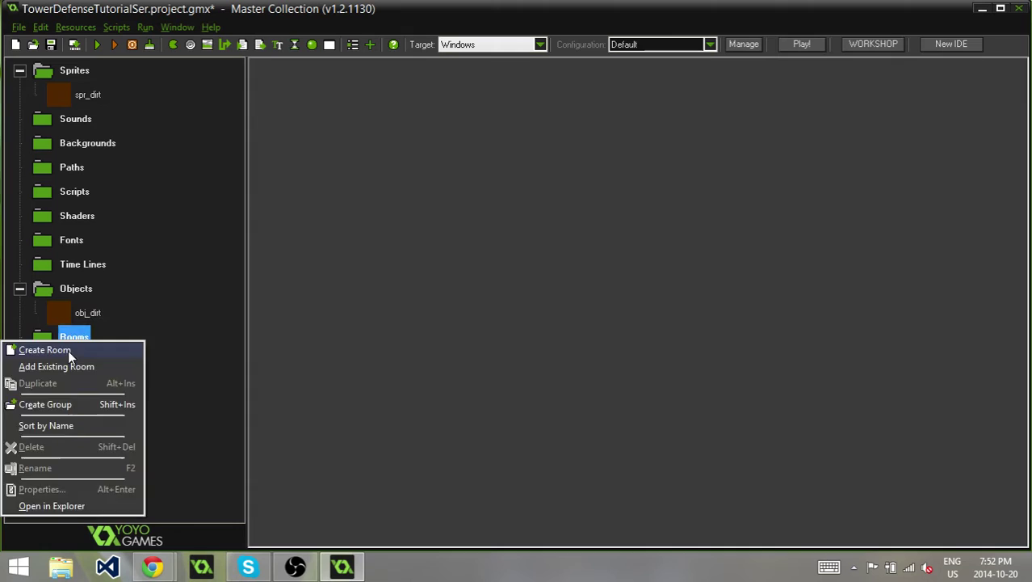
click(68, 349)
click(964, 189)
scroll(695, 293, down, 1)
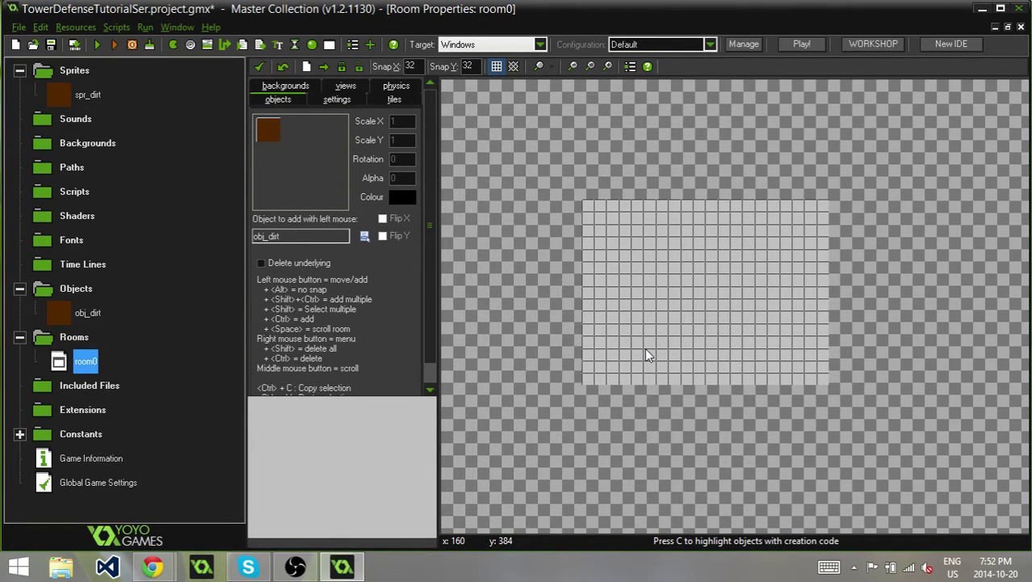
- Set the room's background color to green
click(285, 86)
click(323, 139)
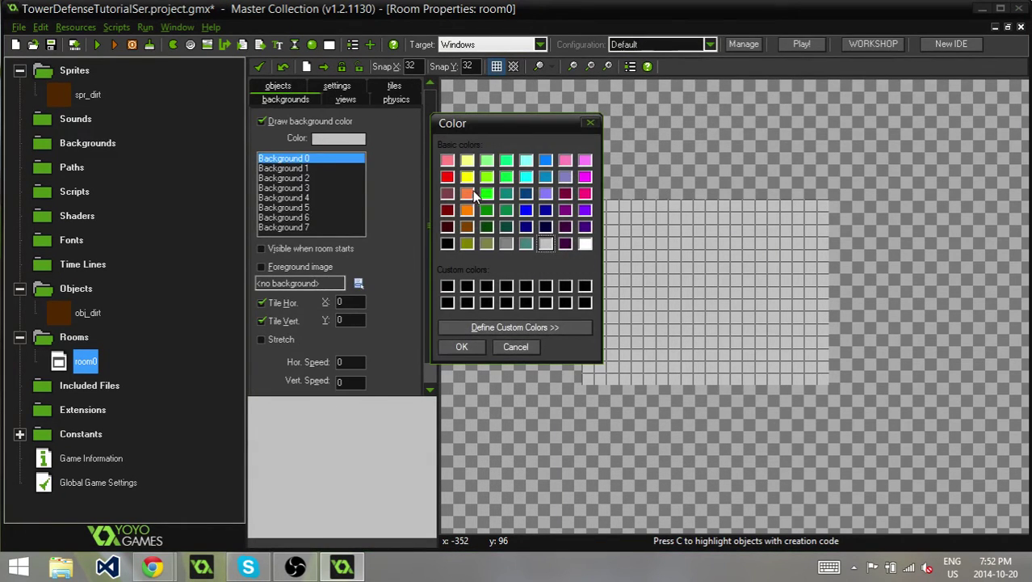
click(507, 209)
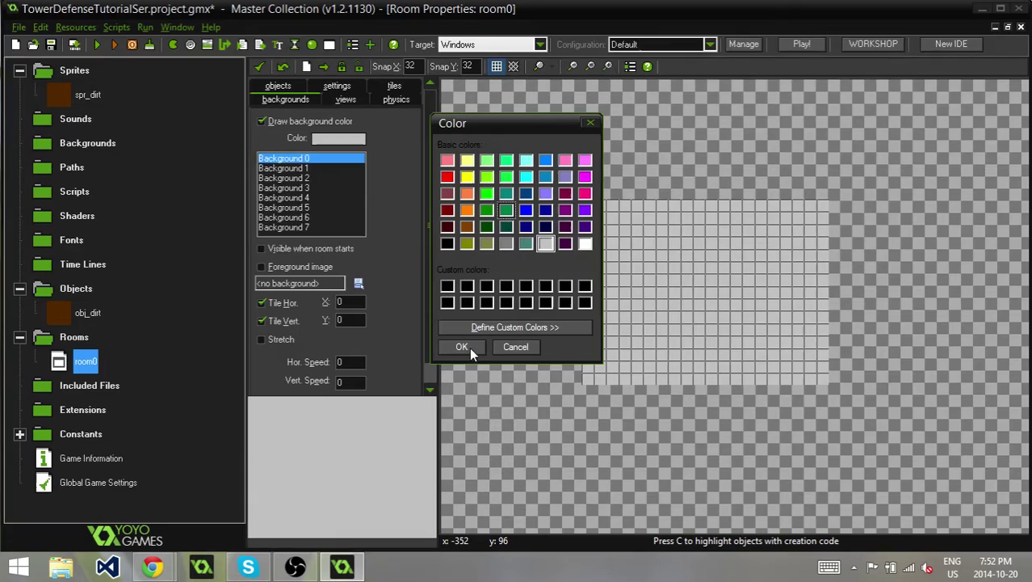
click(467, 348)
- Paint a winding obj_dirt road three tiles wide from the room's upper right edge, down through the middle, to its left edge
click(294, 89)
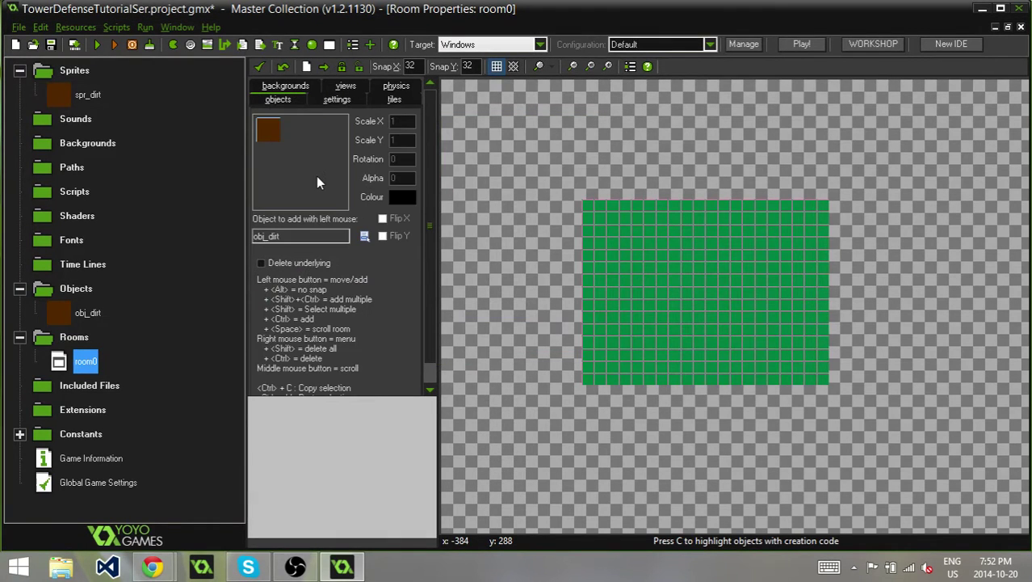
key(ctrl+shift)
mouse_move(821, 234)
ctrl+shift+mouse_down()
mouse_move(742, 236)
mouse_move(738, 294)
mouse_move(714, 307)
mouse_move(657, 309)
mouse_move(634, 278)
mouse_move(587, 272)
mouse_move(585, 284)
mouse_move(620, 300)
mouse_move(613, 330)
mouse_move(762, 330)
mouse_move(761, 264)
mouse_move(822, 257)
mouse_move(751, 239)
mouse_move(747, 321)
mouse_move(652, 314)
mouse_move(618, 278)
mouse_move(603, 278)
mouse_move(611, 293)
ctrl+shift+mouse_up()
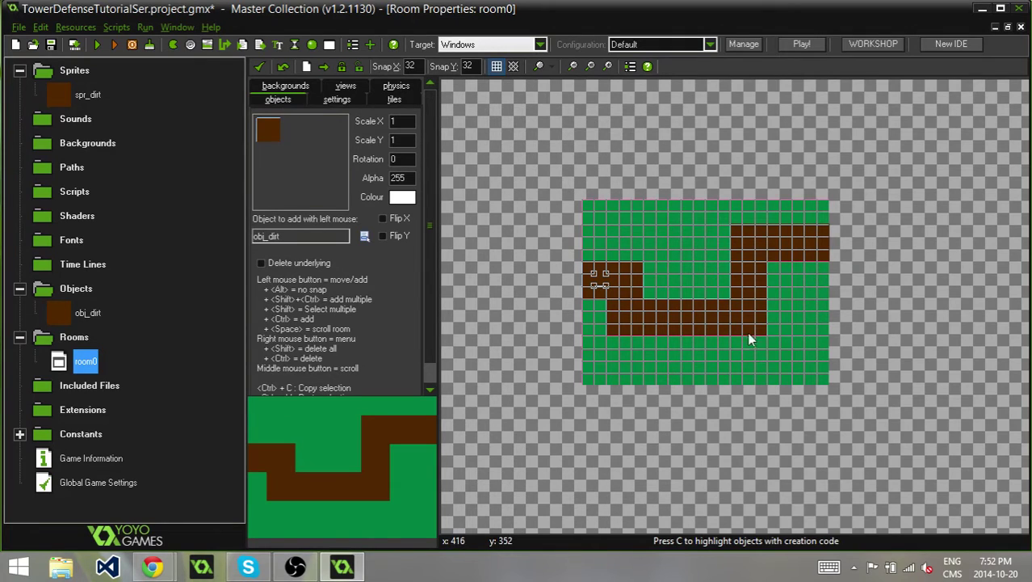
- Create a sprite named spr_enemy and add a blank 32 x 32 image to it
right_click(77, 72)
click(48, 77)
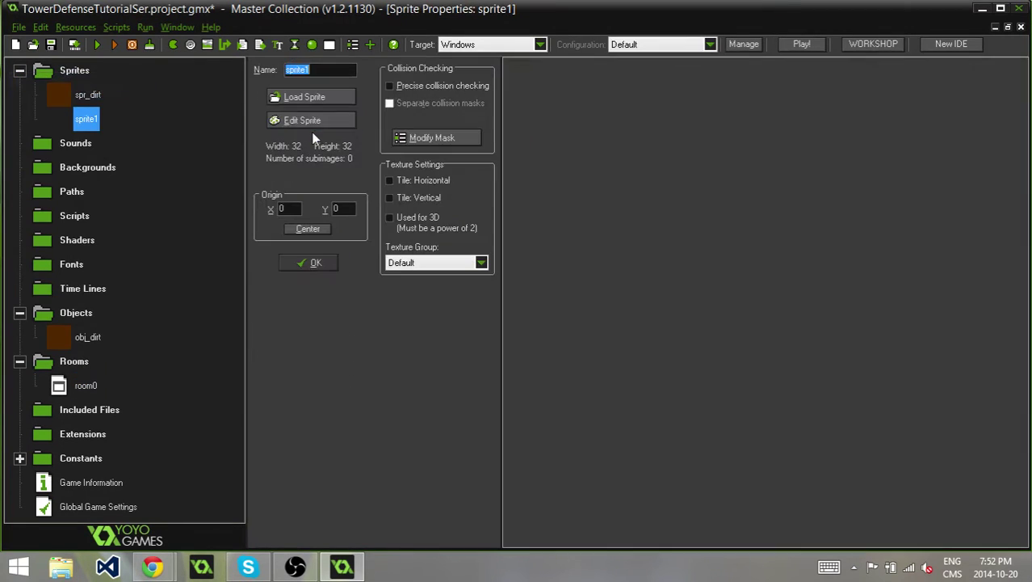
text(spr_enemy)
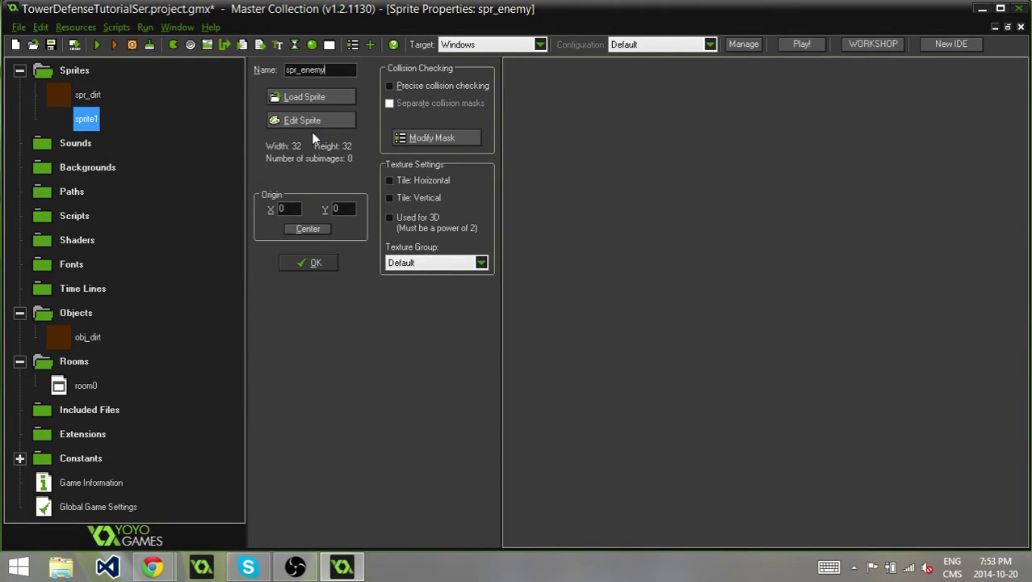
click(311, 123)
click(298, 63)
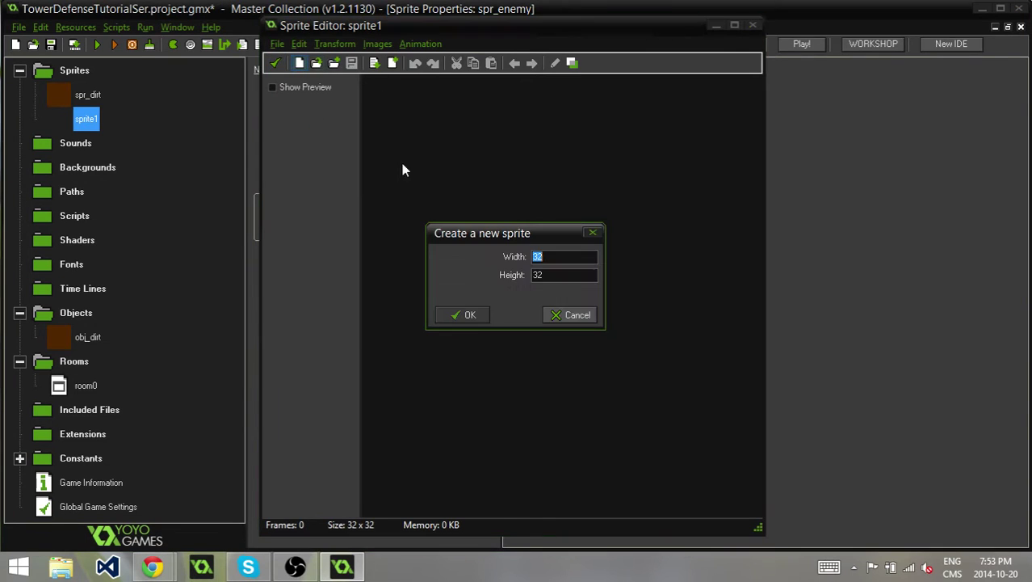
click(468, 315)
- Flood-fill the spr_enemy image with dark red and save the sprite
double_click(411, 98)
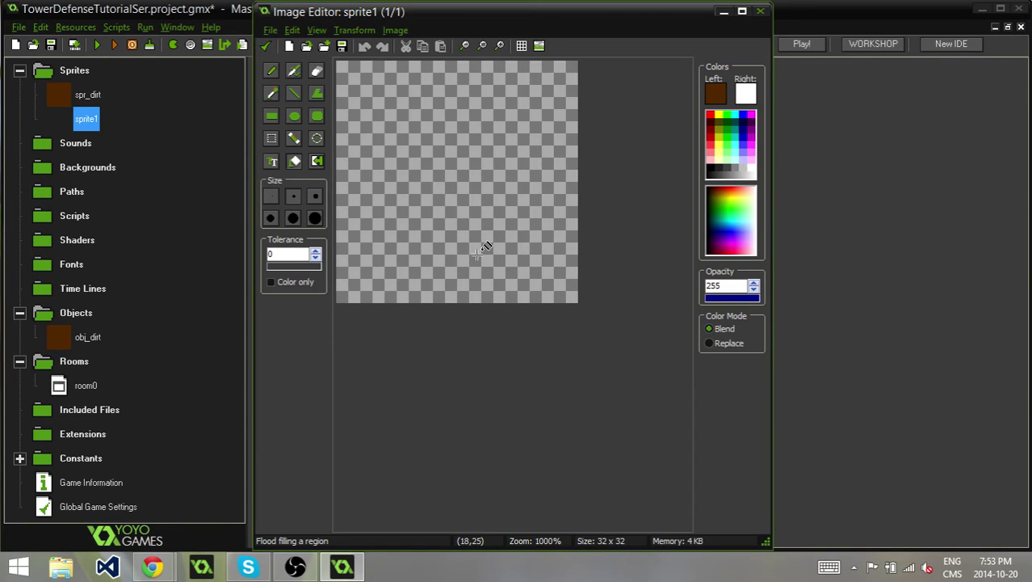
click(711, 117)
click(710, 122)
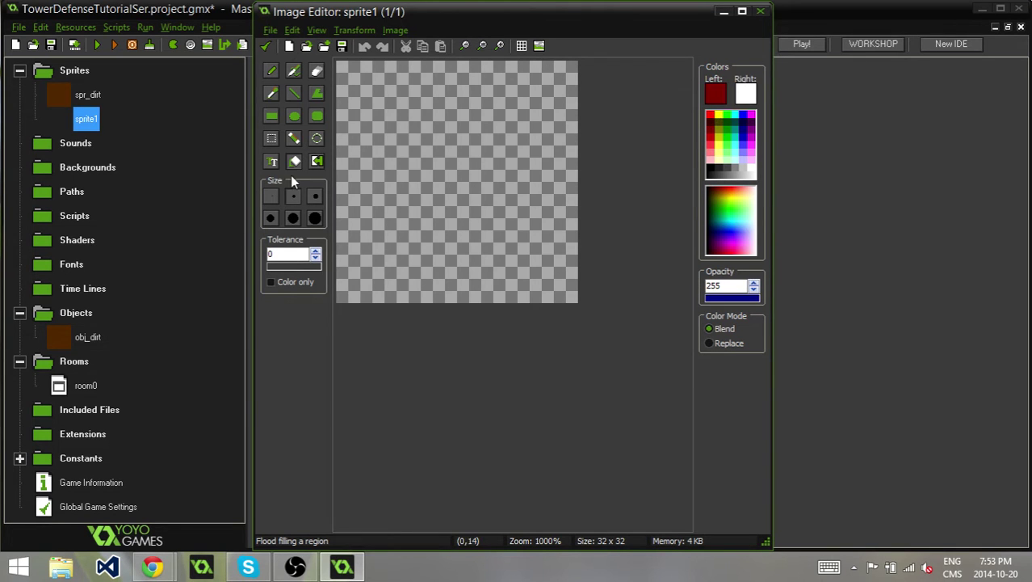
click(444, 162)
click(265, 45)
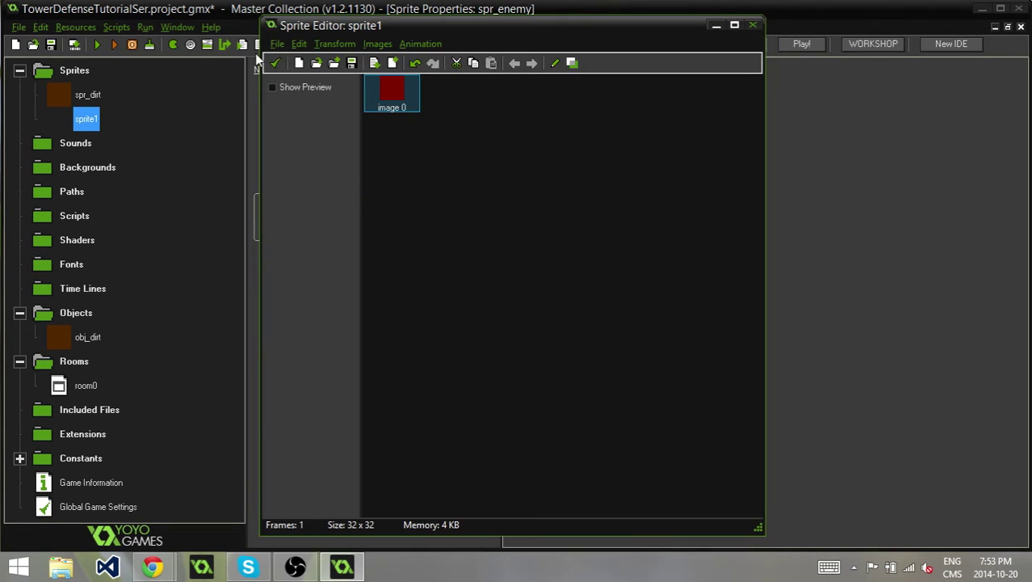
click(268, 65)
click(310, 262)
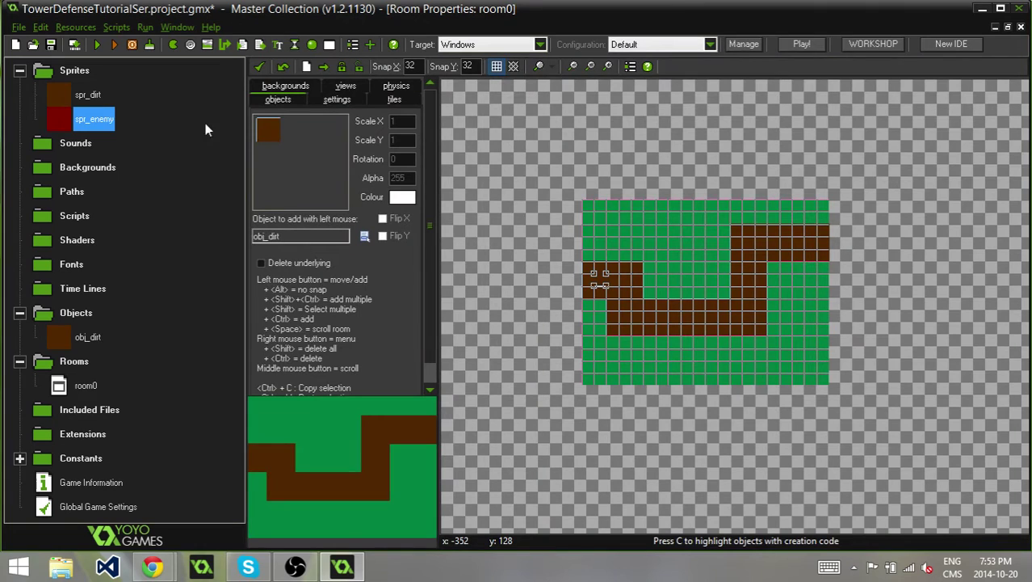
- Create an object named obj_enemy, assign it the spr_enemy sprite and save it
right_click(75, 312)
click(77, 315)
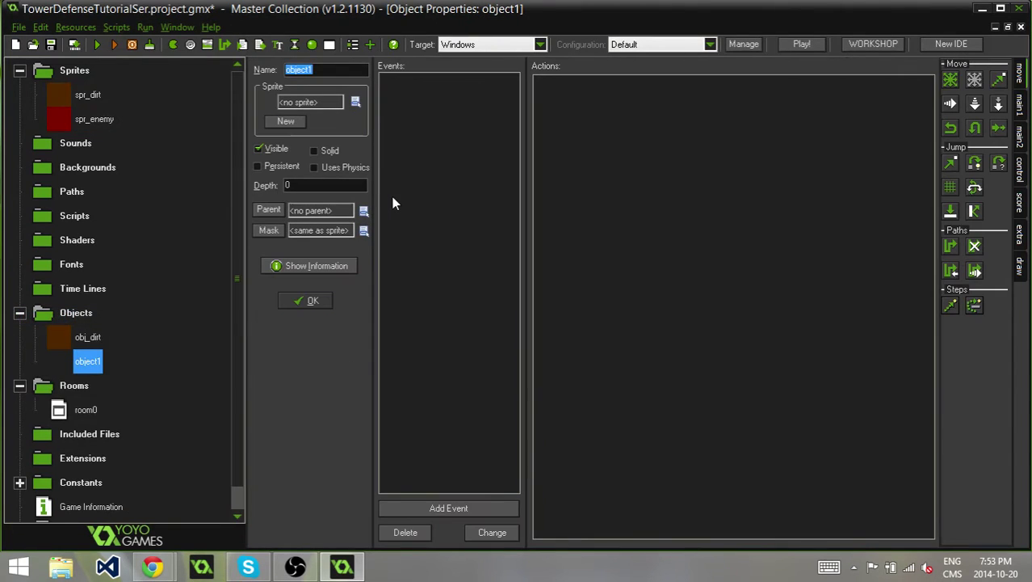
text(obj_enemy)
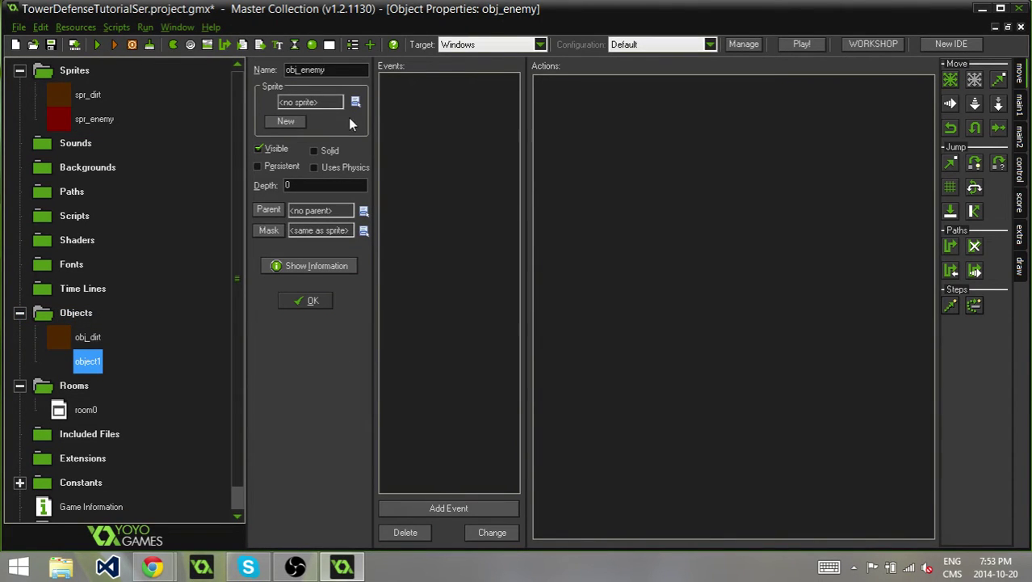
click(353, 102)
click(394, 188)
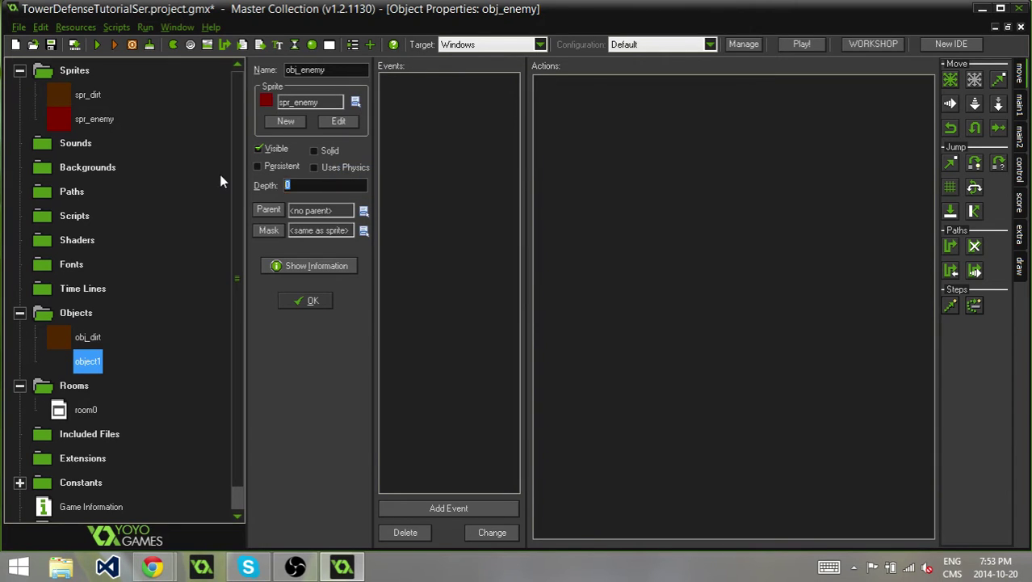
click(305, 300)
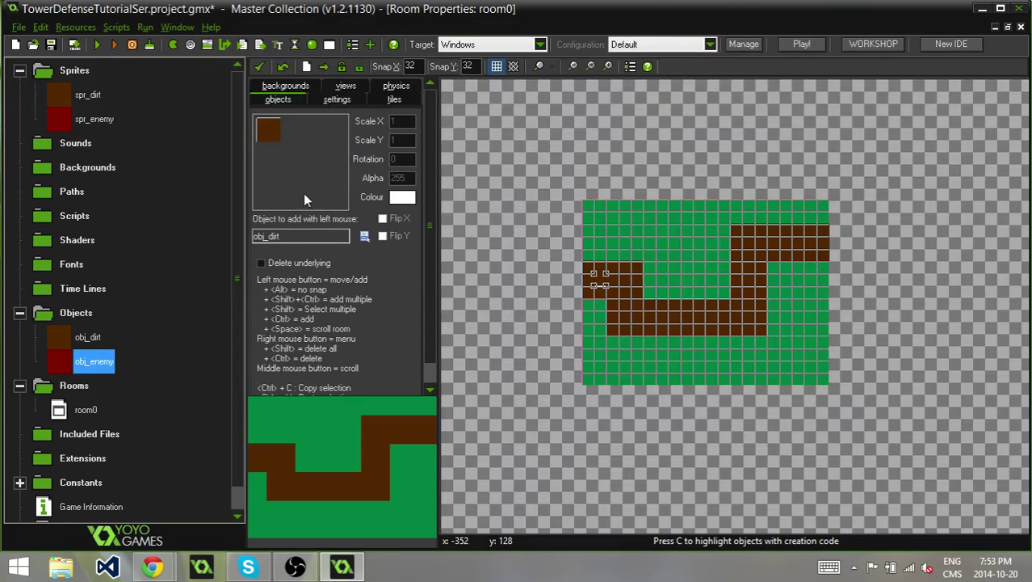
- Place one obj_enemy instance in the room, centered on the right end of the dirt road
click(304, 194)
click(363, 226)
drag(807, 297, 821, 242)
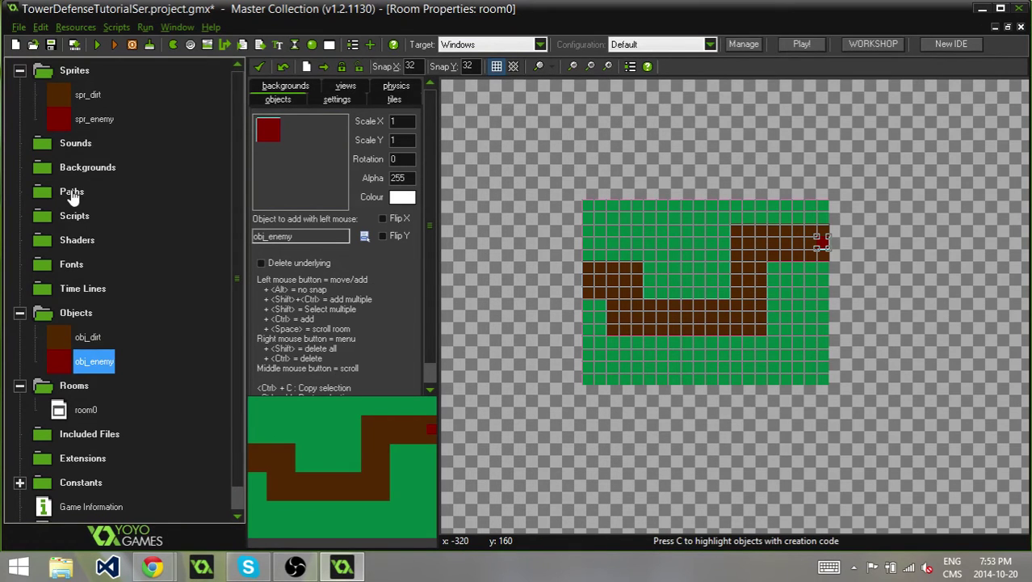
- Create a path named pth_enemy and show room0 as the backdrop of its grid
right_click(71, 192)
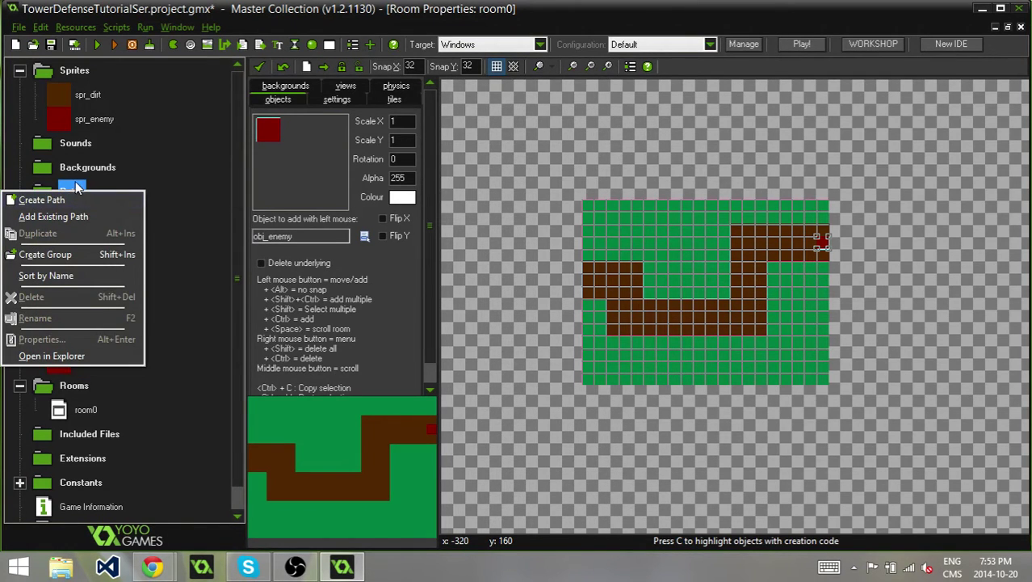
click(85, 200)
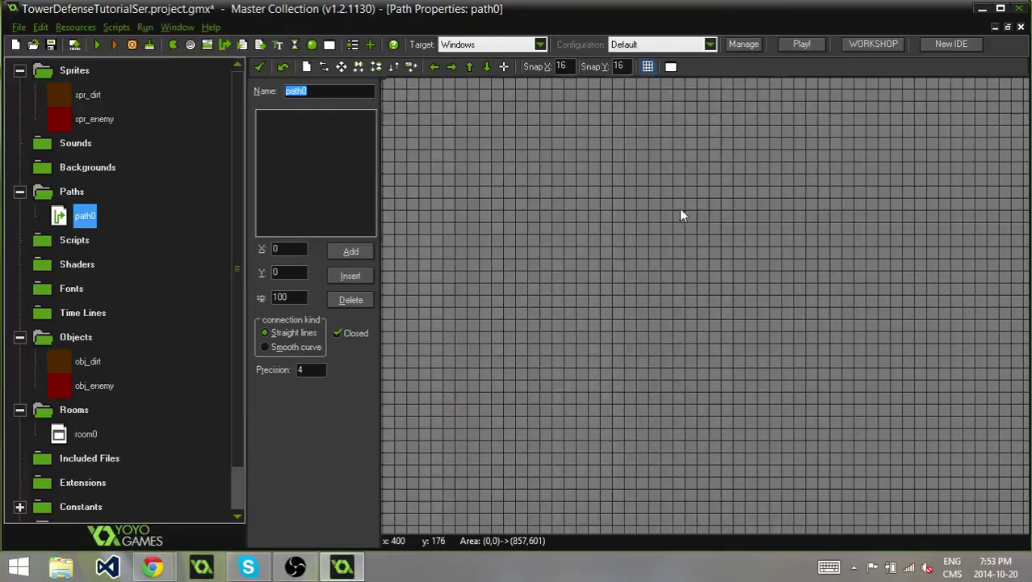
mouse_move(667, 197)
middle_down()
mouse_move(858, 216)
mouse_move(784, 282)
mouse_move(788, 300)
mouse_move(756, 211)
mouse_move(867, 271)
middle_up()
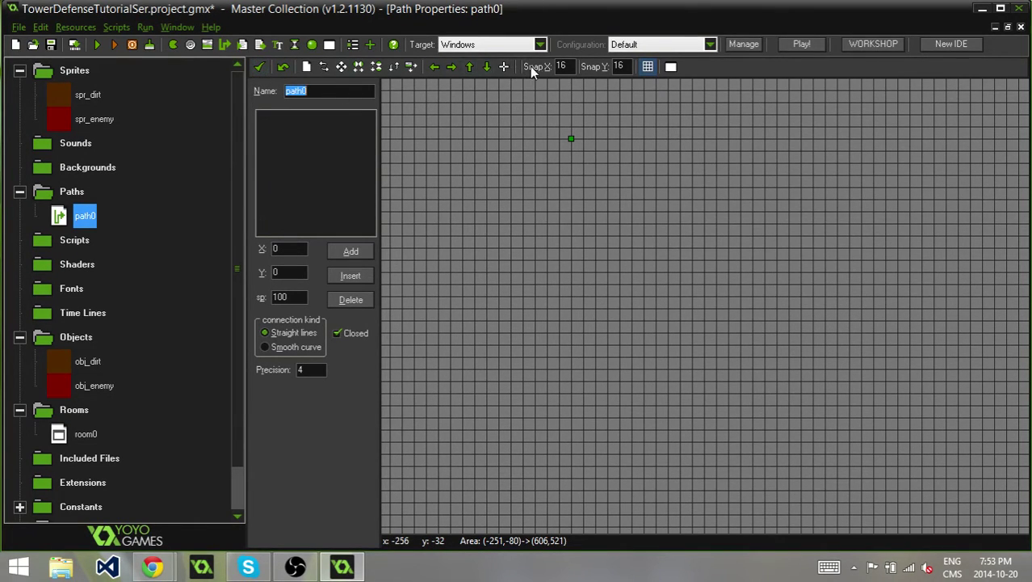
click(672, 68)
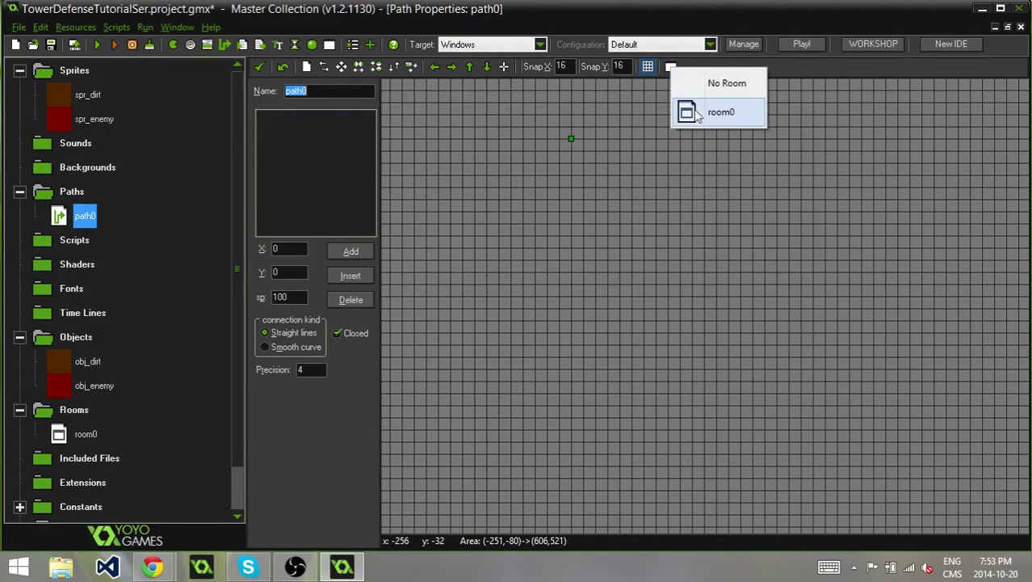
click(699, 114)
middle_drag(741, 255, 638, 239)
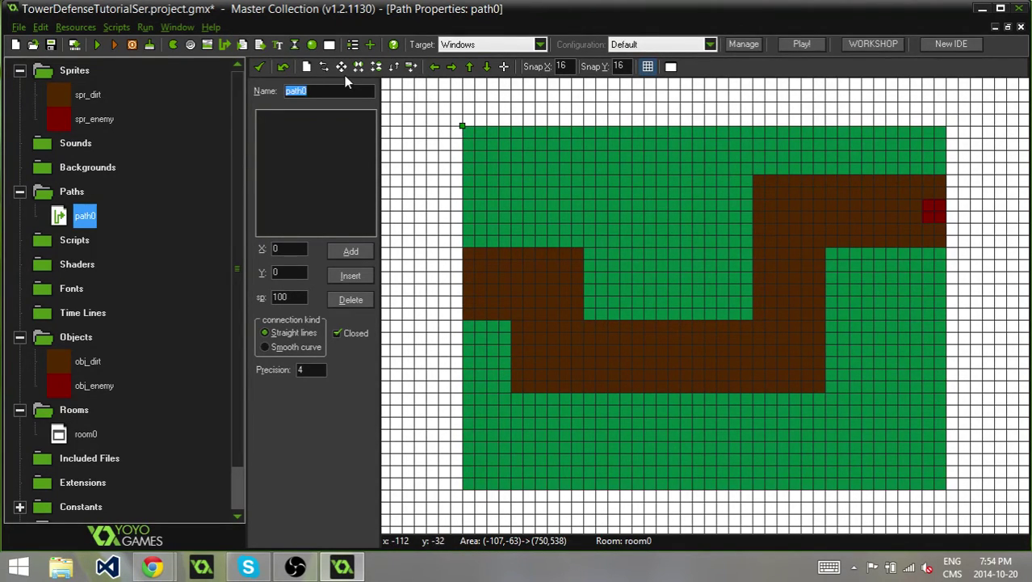
text(pth_enemy)
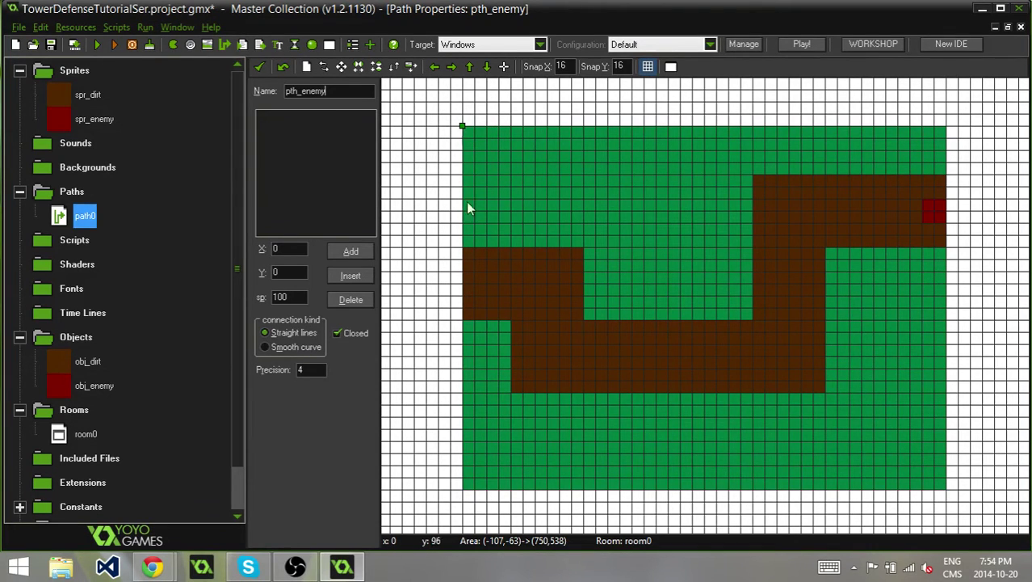
- Plot an open path along the dirt road through (640,112), (432,112), (432,304), (112,304), (112,208) and (0,208), and save it
click(947, 210)
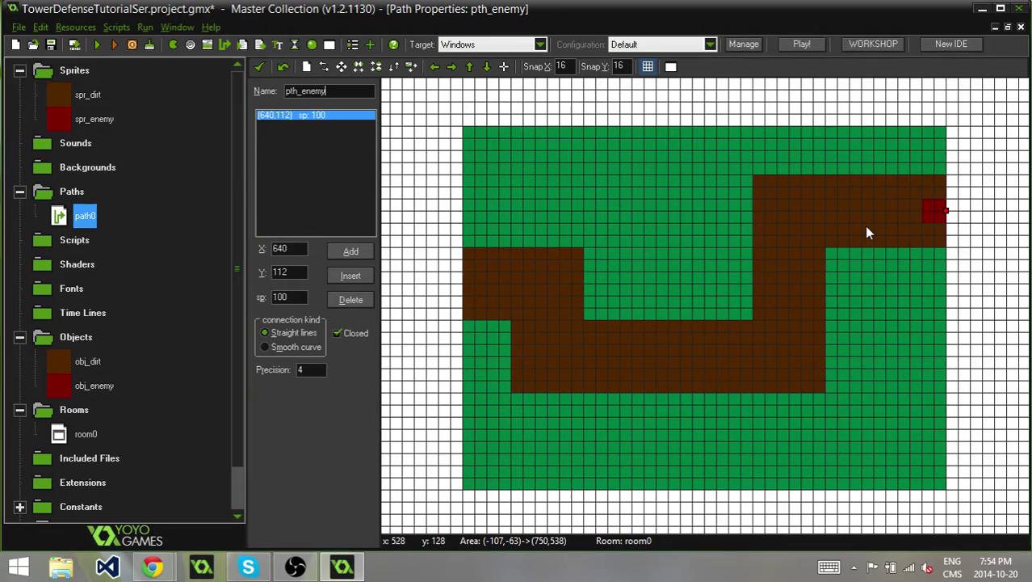
click(788, 211)
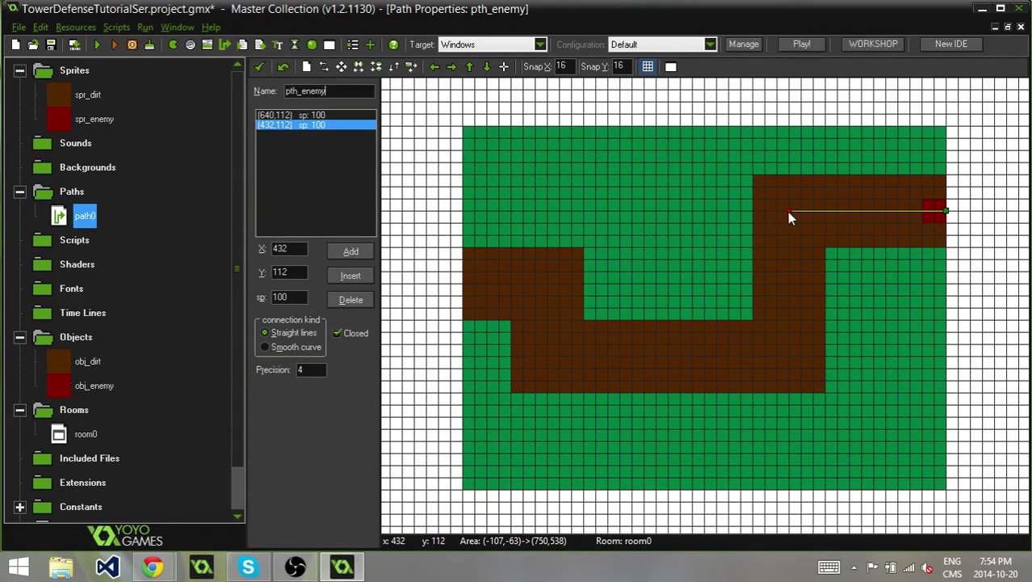
click(789, 360)
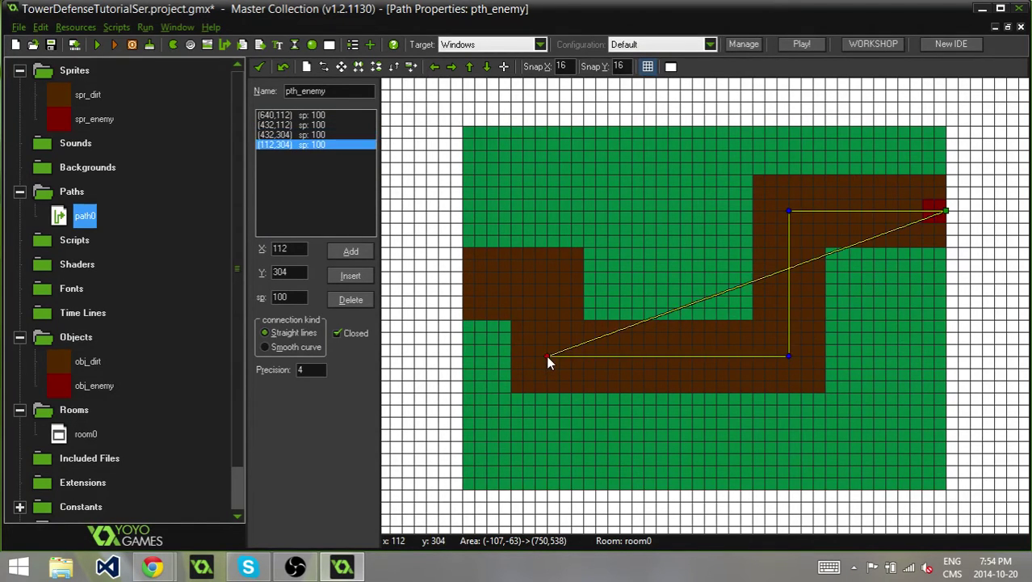
click(547, 284)
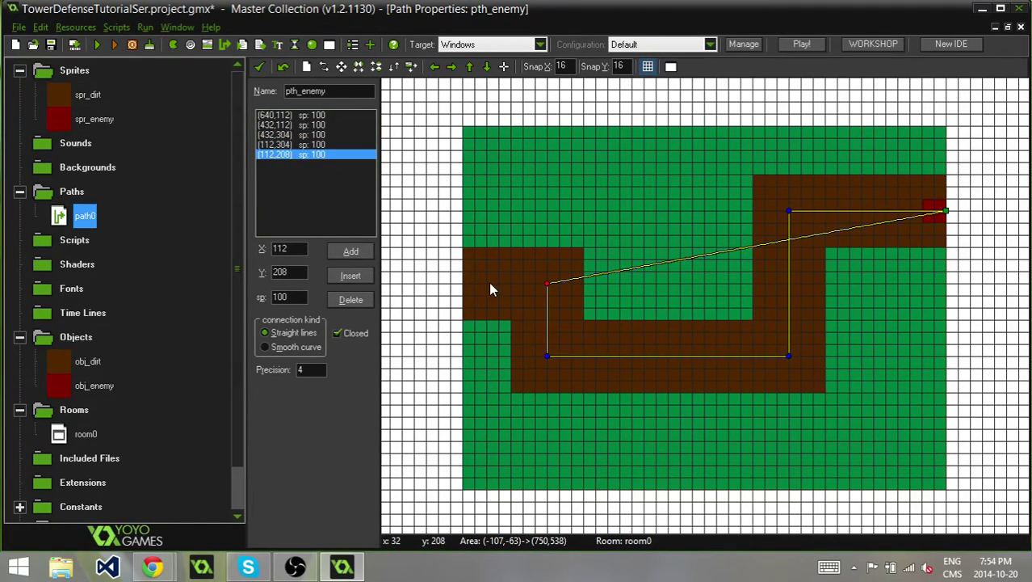
click(463, 283)
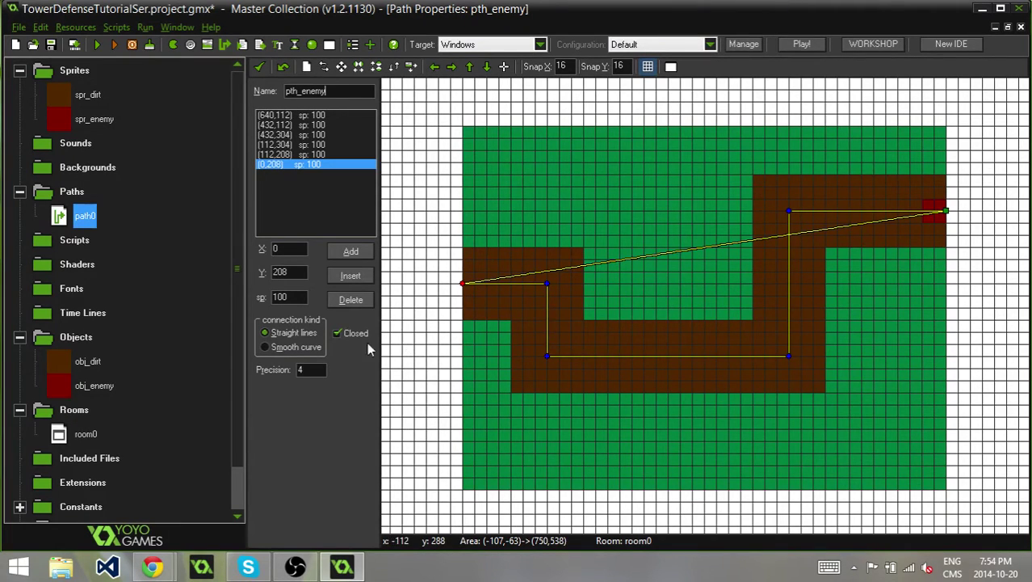
click(338, 334)
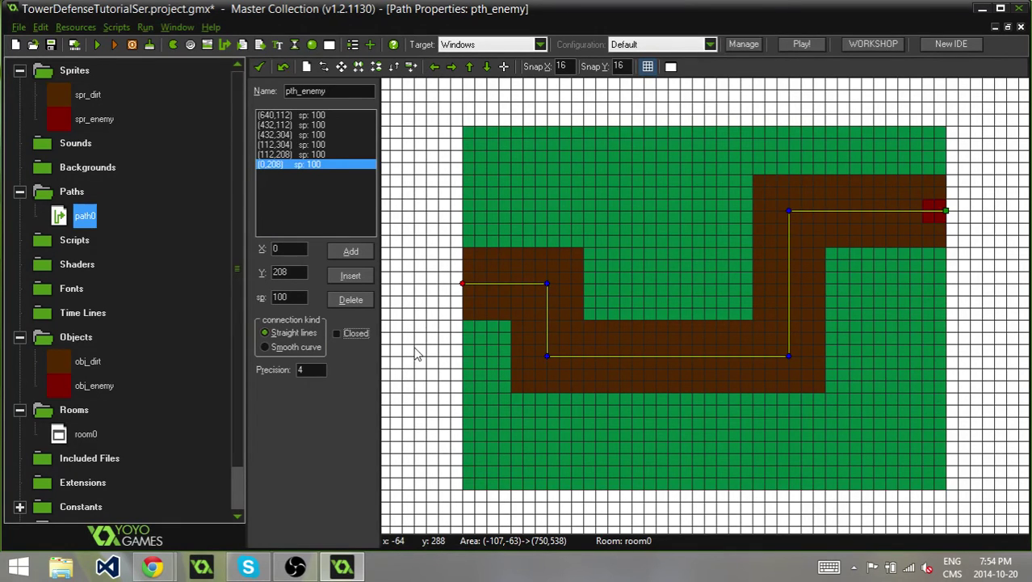
click(260, 68)
- Add a Create event to obj_enemy with an Execute Code action
double_click(94, 385)
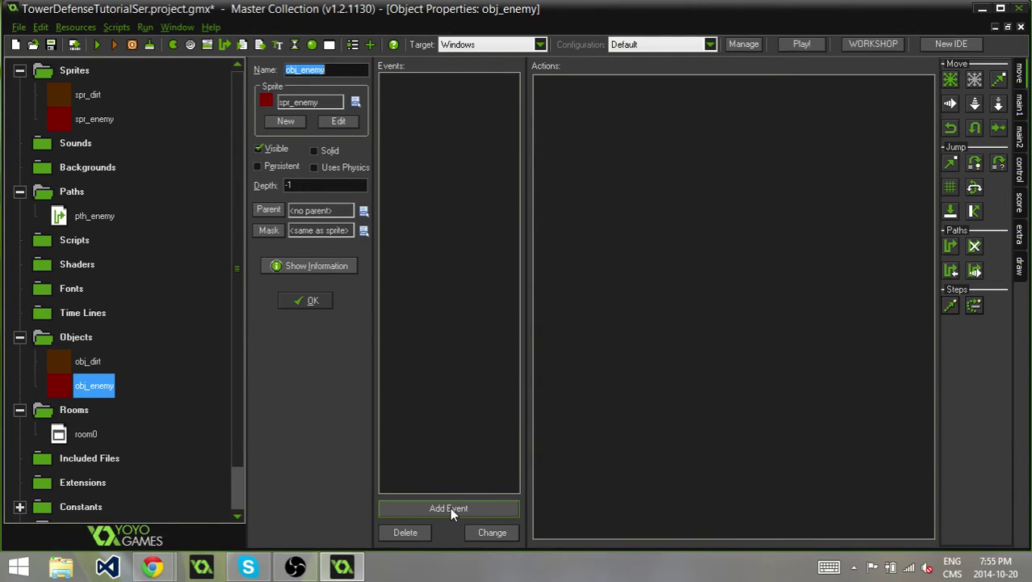
click(450, 508)
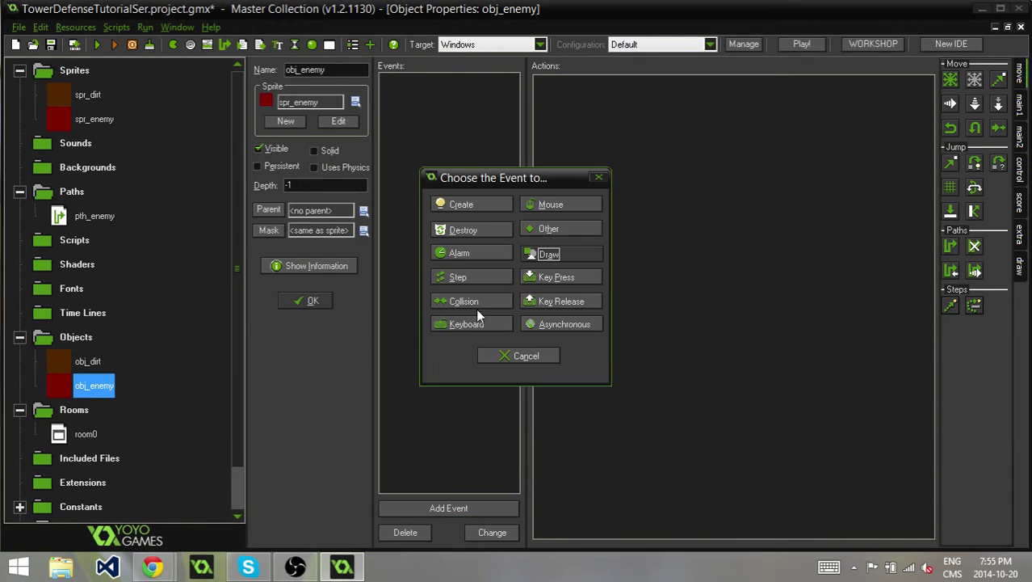
click(477, 205)
click(1020, 171)
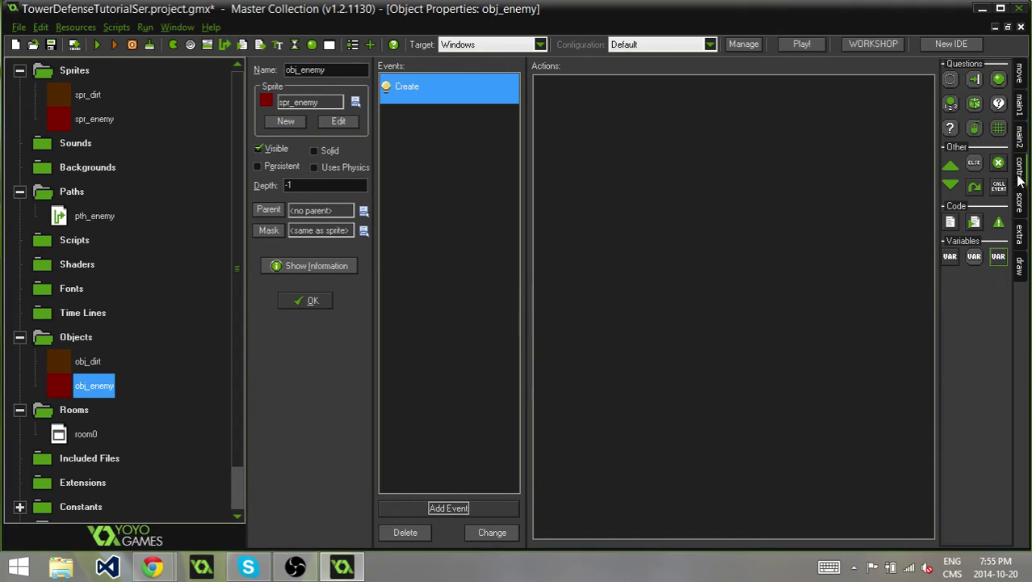
drag(953, 228, 767, 242)
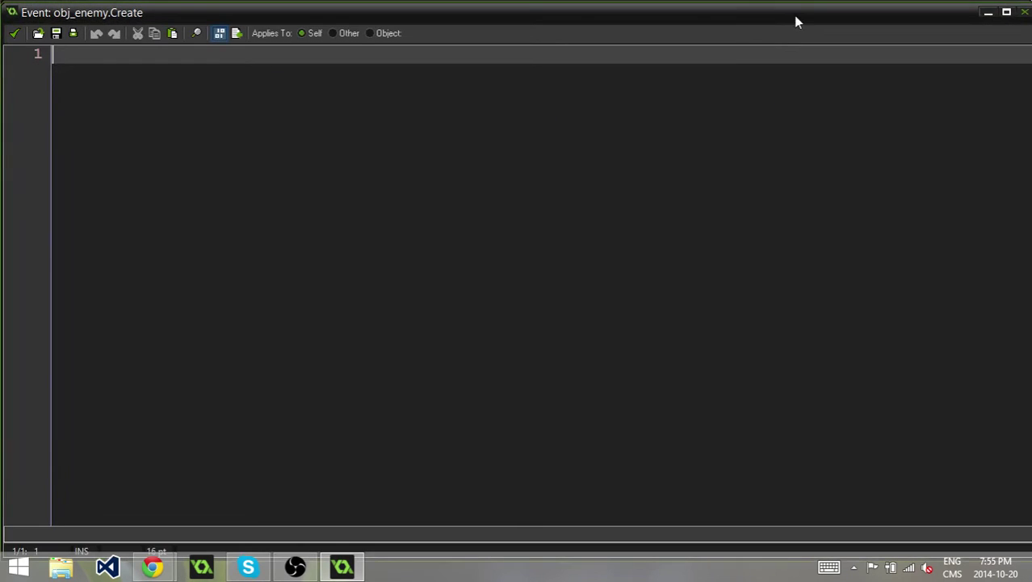
- Write path_start(pth_enemy,4,0,1) as the Create event's code and save the code
click(152, 567)
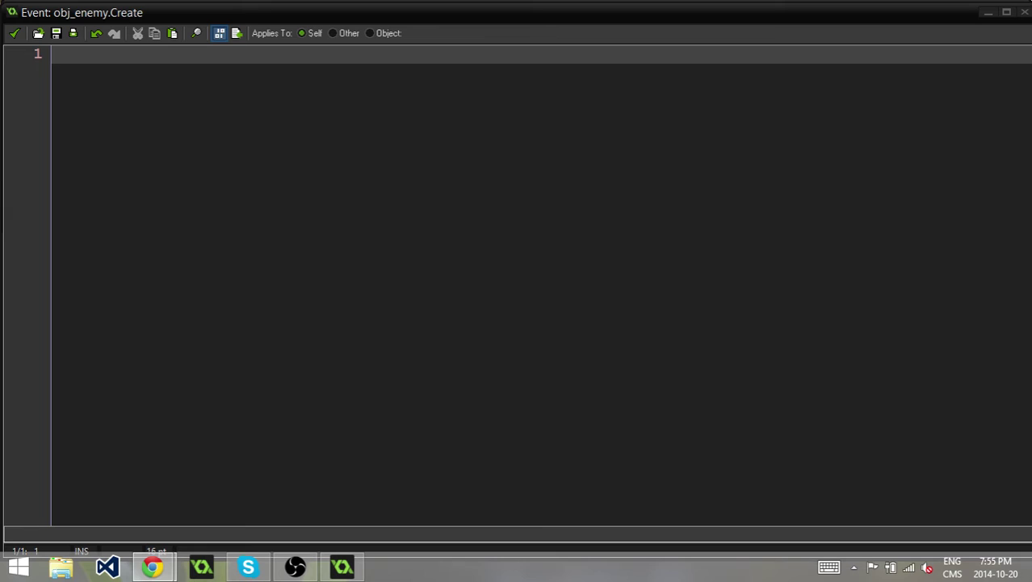
click(589, 53)
text(path_start)
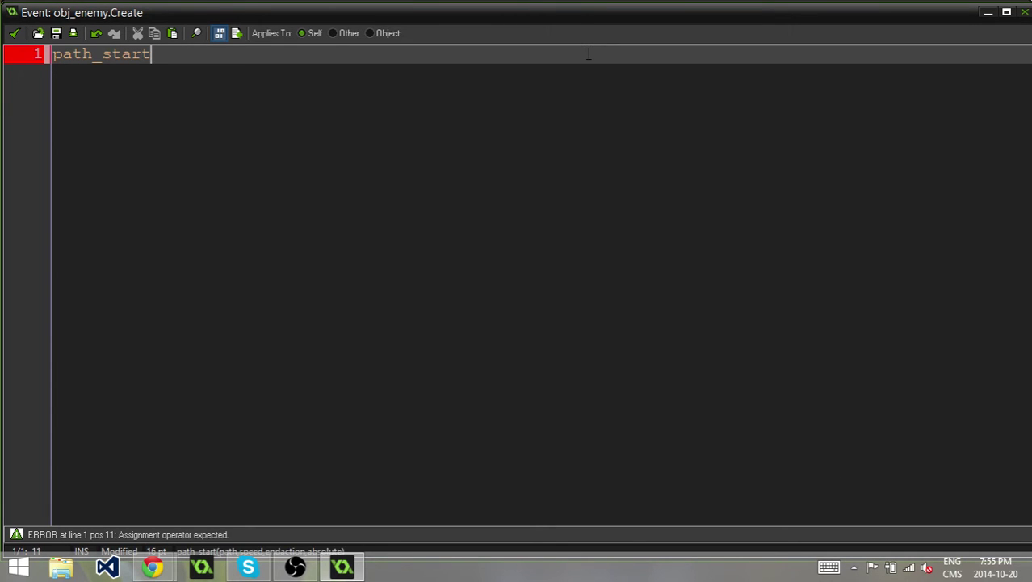
text(())
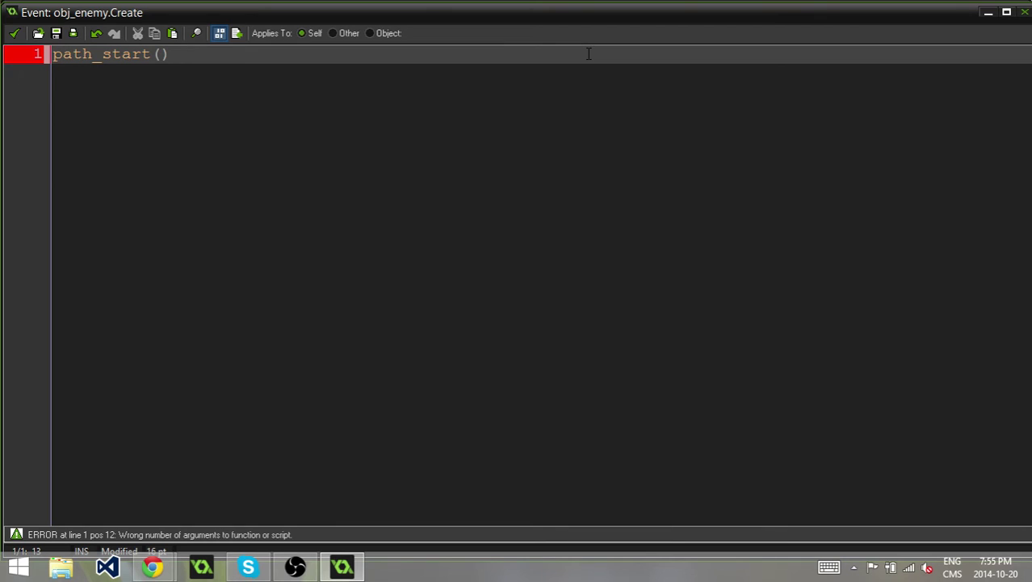
key(Left)
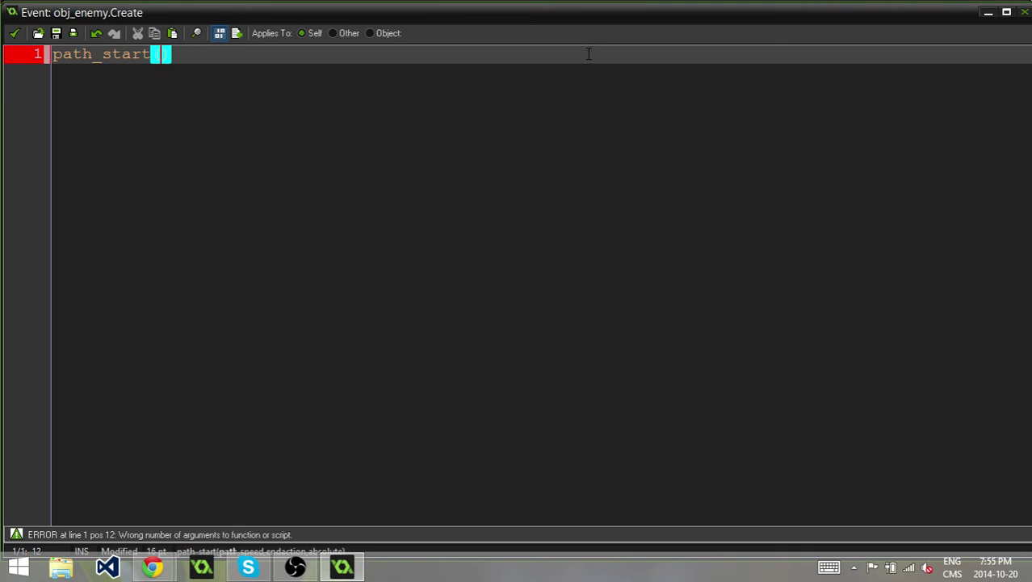
text(pth_enemy)
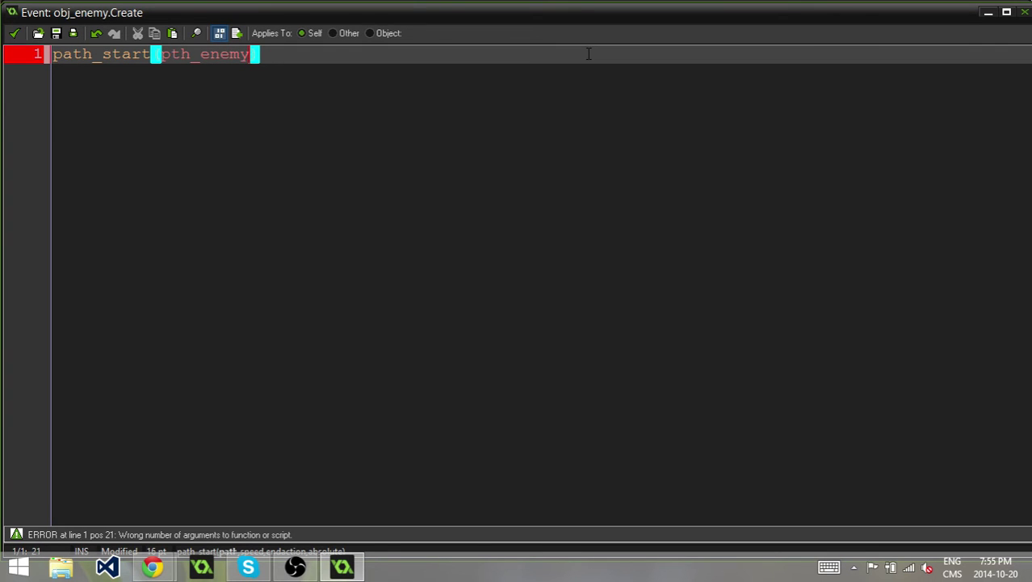
text(,4)
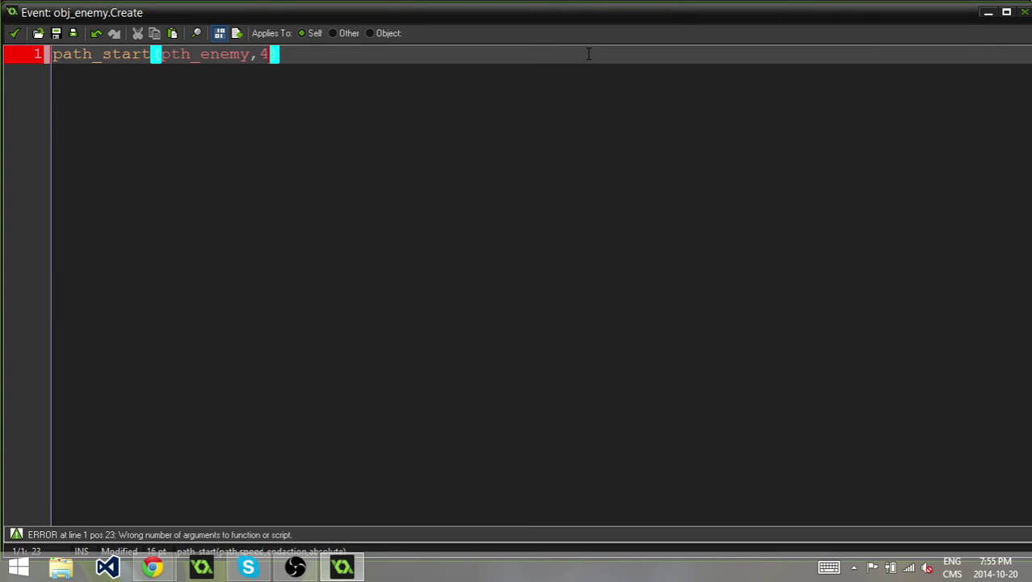
text(,)
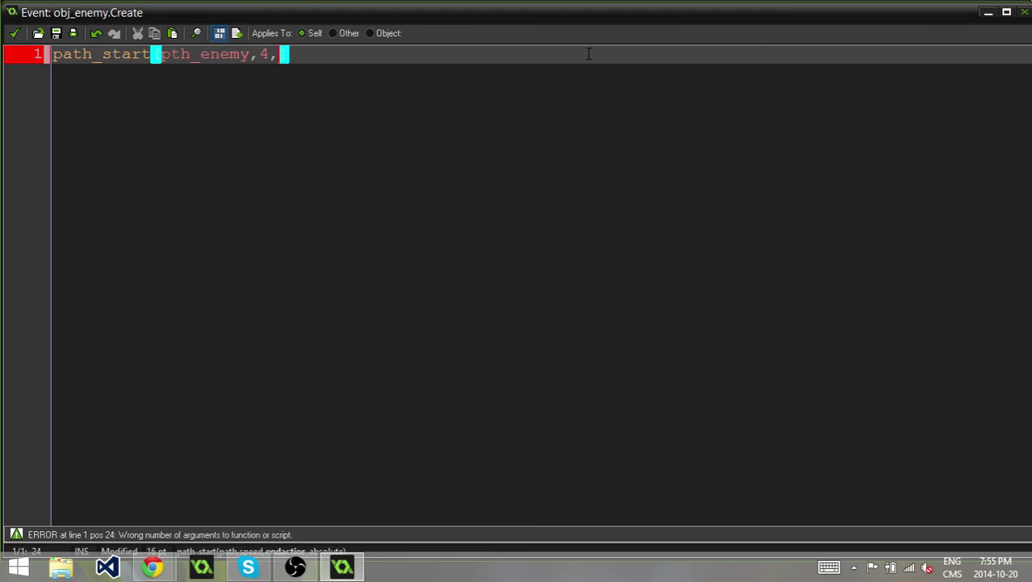
text(0,1)
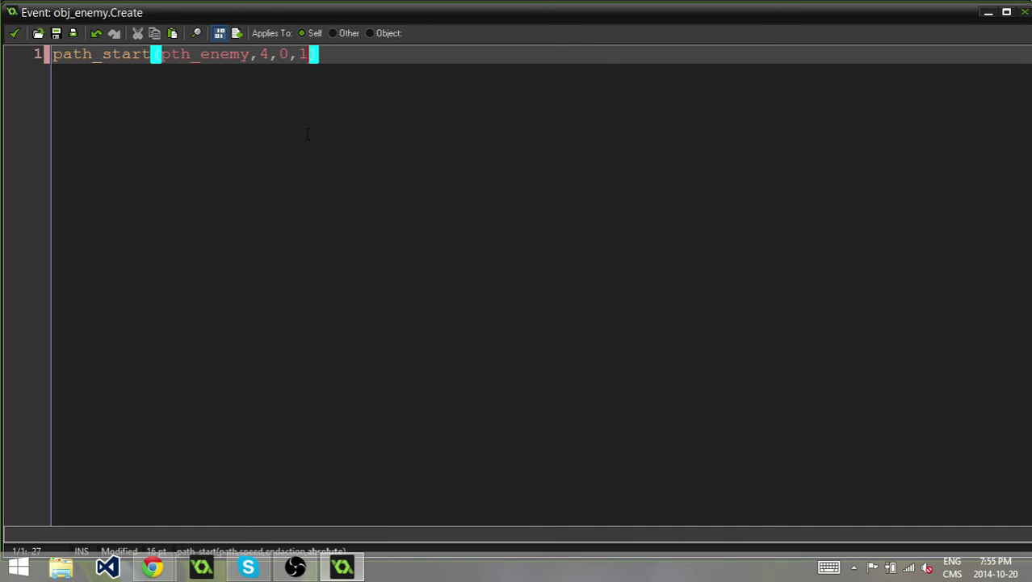
text())
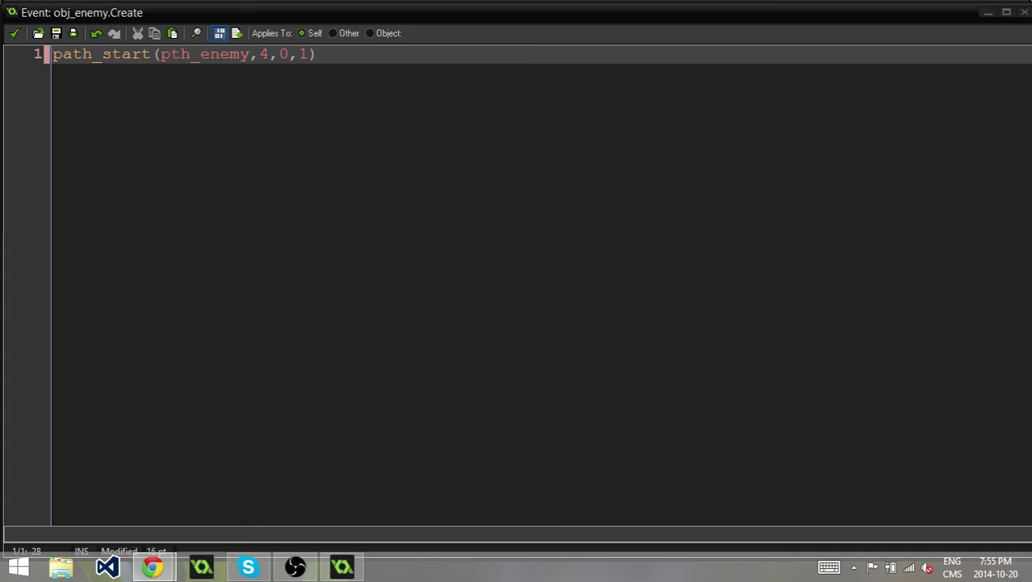
click(14, 33)
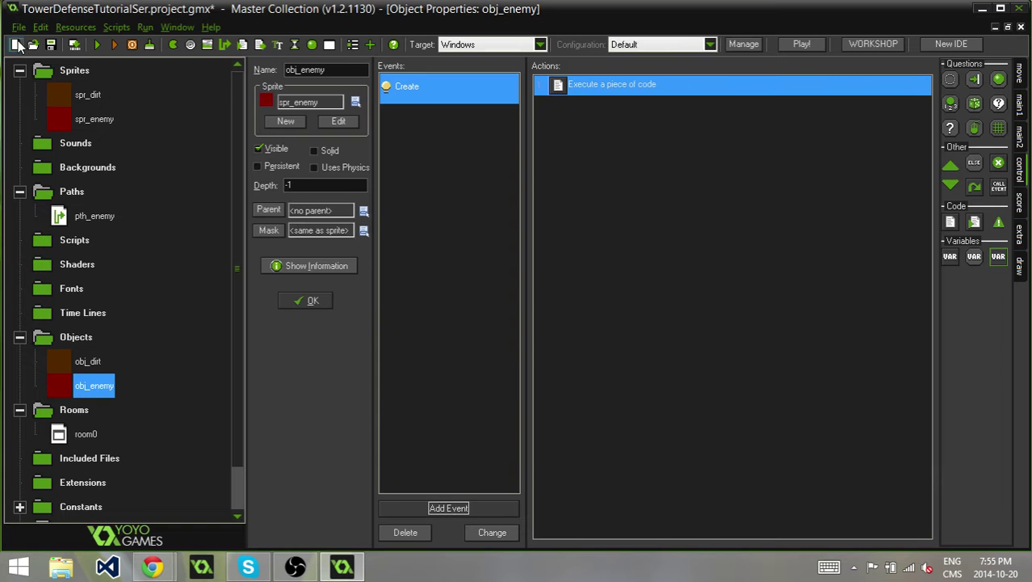
- Save obj_enemy and test-run the game to check how the enemy follows the path, closing the game window at the end
click(305, 303)
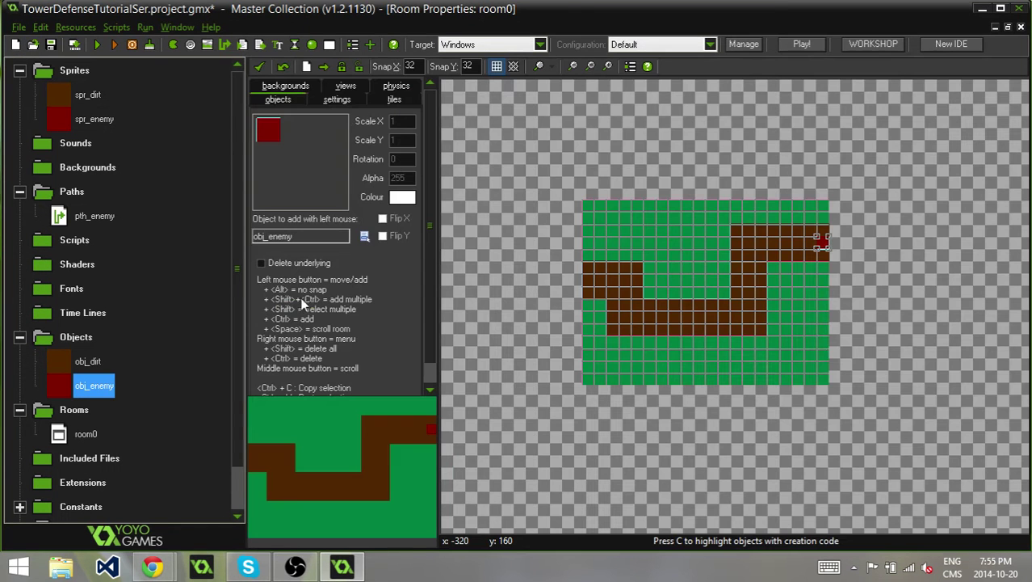
click(94, 46)
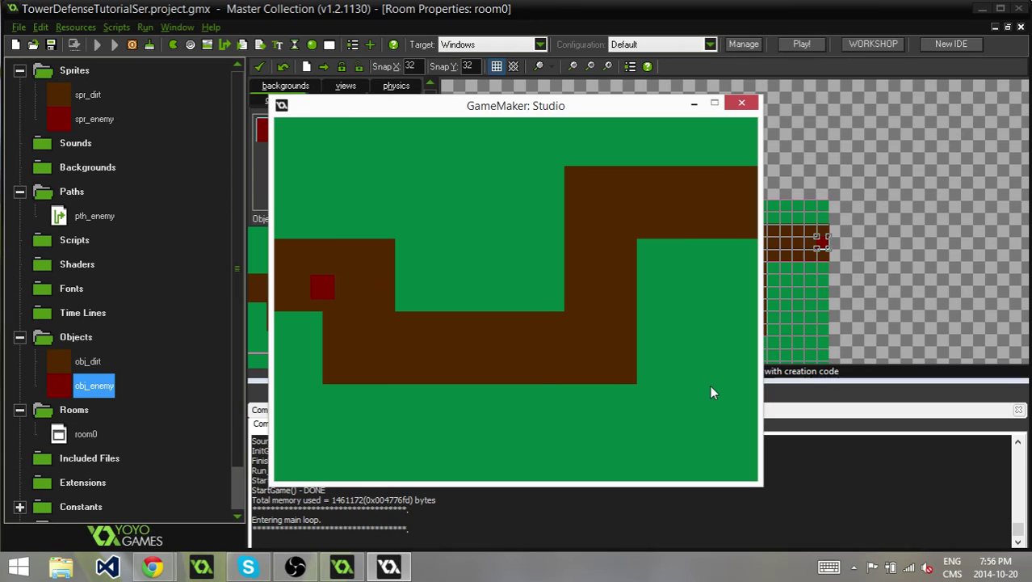
click(741, 103)
- Center the origin of the spr_enemy sprite, save it and test-run the game again
double_click(65, 120)
click(325, 227)
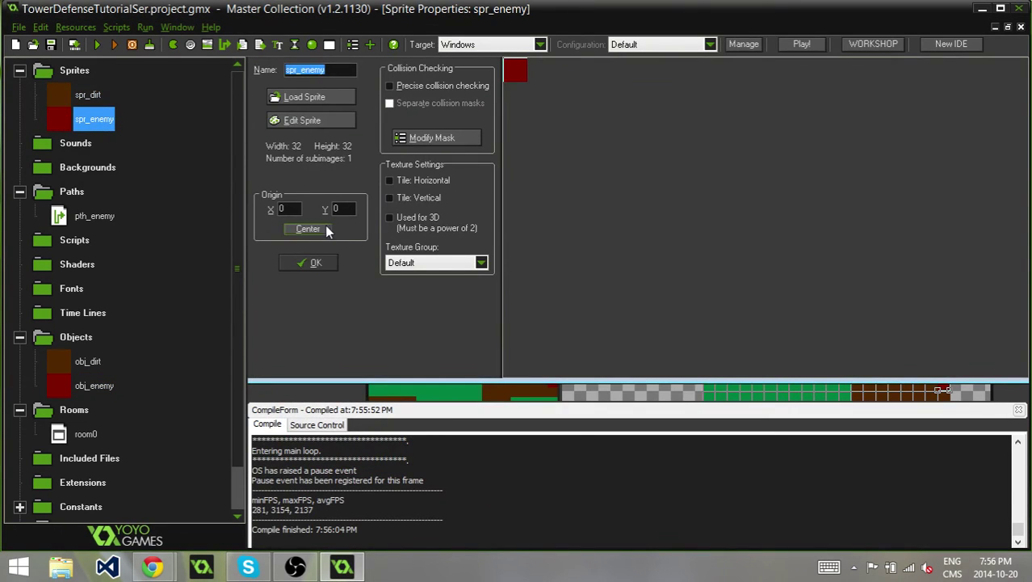
click(325, 267)
click(95, 43)
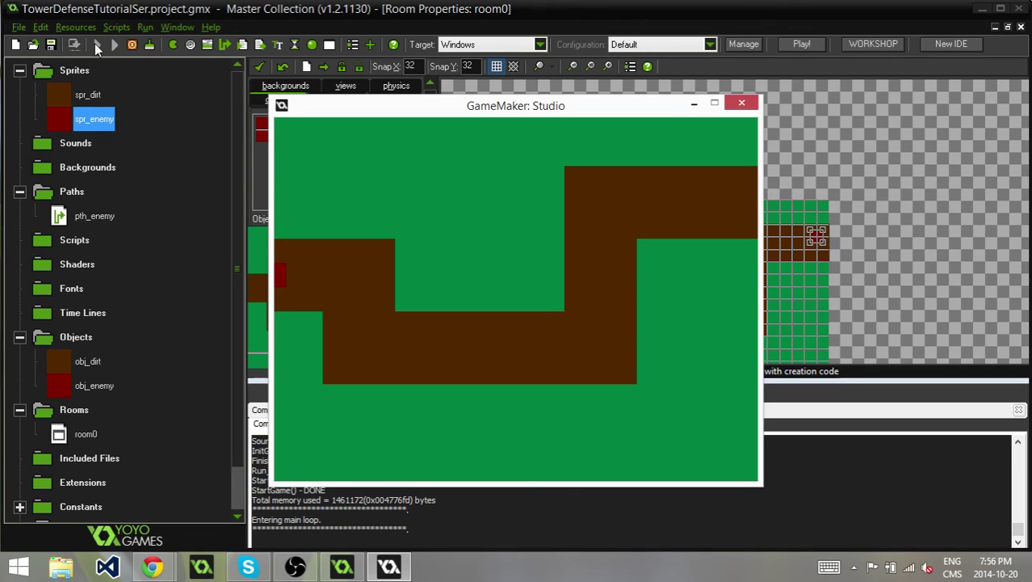
click(742, 103)
- Move the last point of pth_enemy beyond the room's left edge to (-64,208) and save the path
double_click(64, 216)
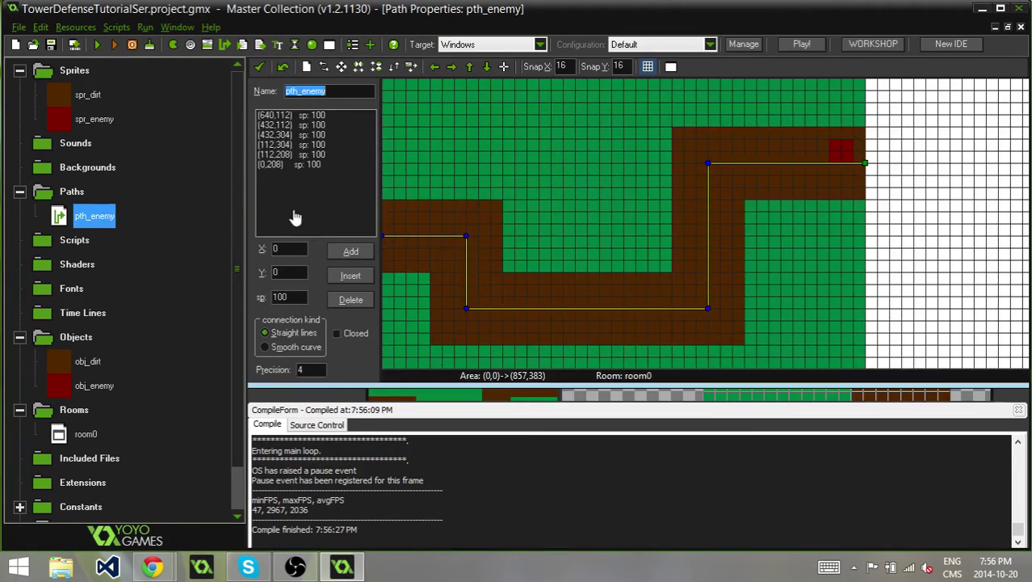
middle_drag(510, 247, 760, 220)
click(633, 212)
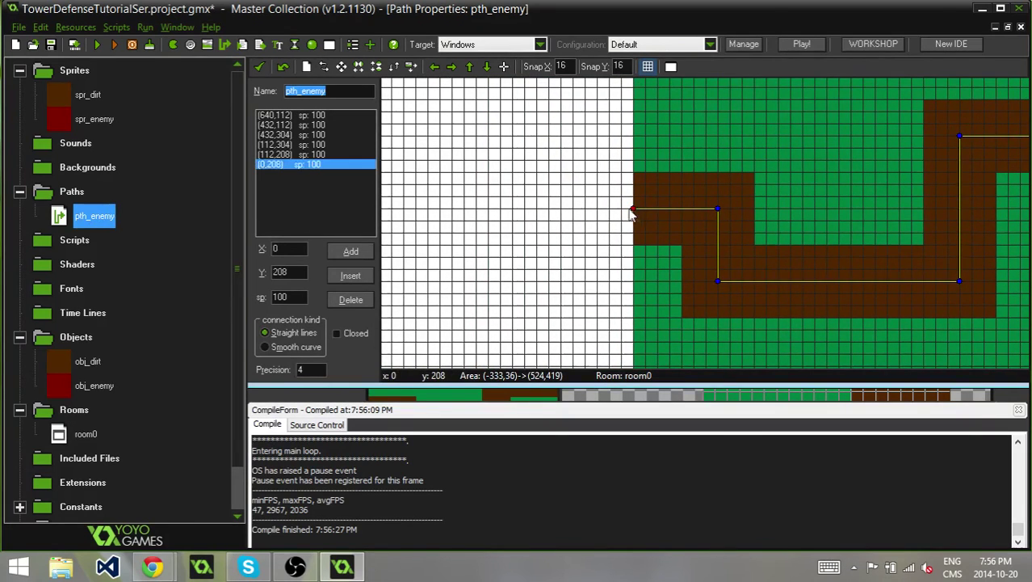
drag(632, 212, 585, 209)
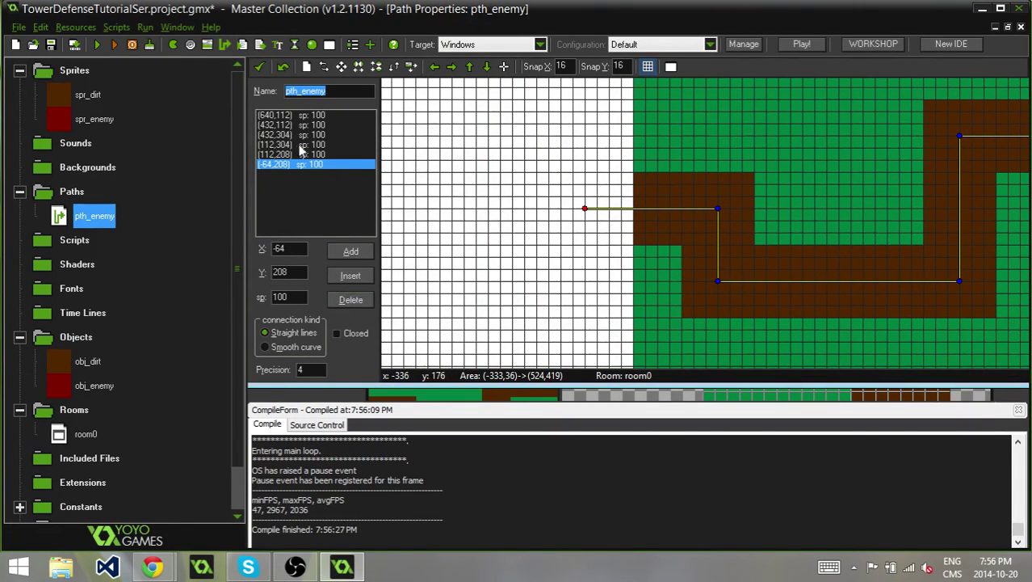
click(260, 67)
- Add an Outside Room event to obj_enemy with a Destroy Instance action applied to Self
double_click(95, 385)
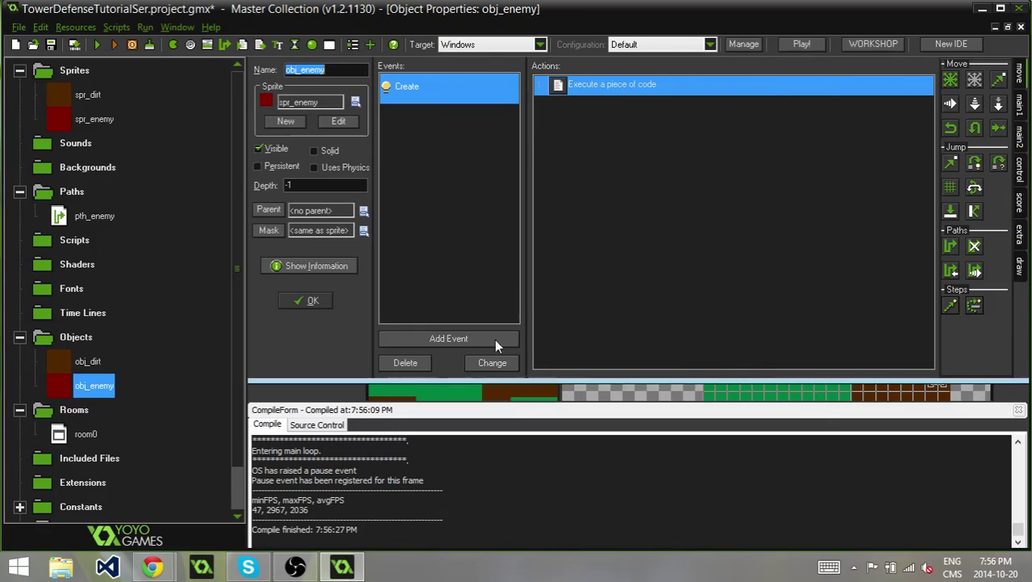
click(451, 339)
click(547, 231)
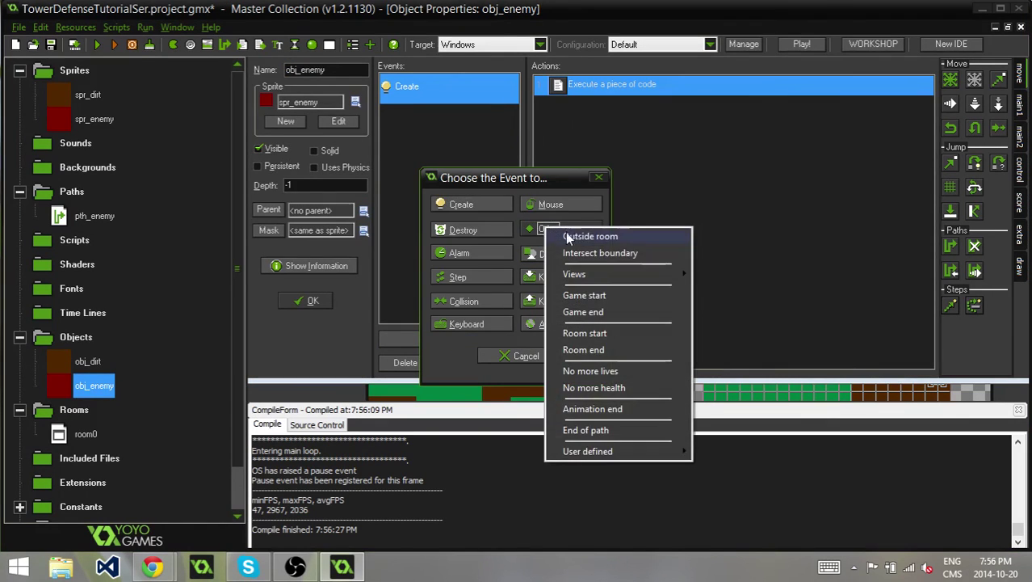
click(566, 236)
click(1020, 105)
drag(974, 104, 742, 164)
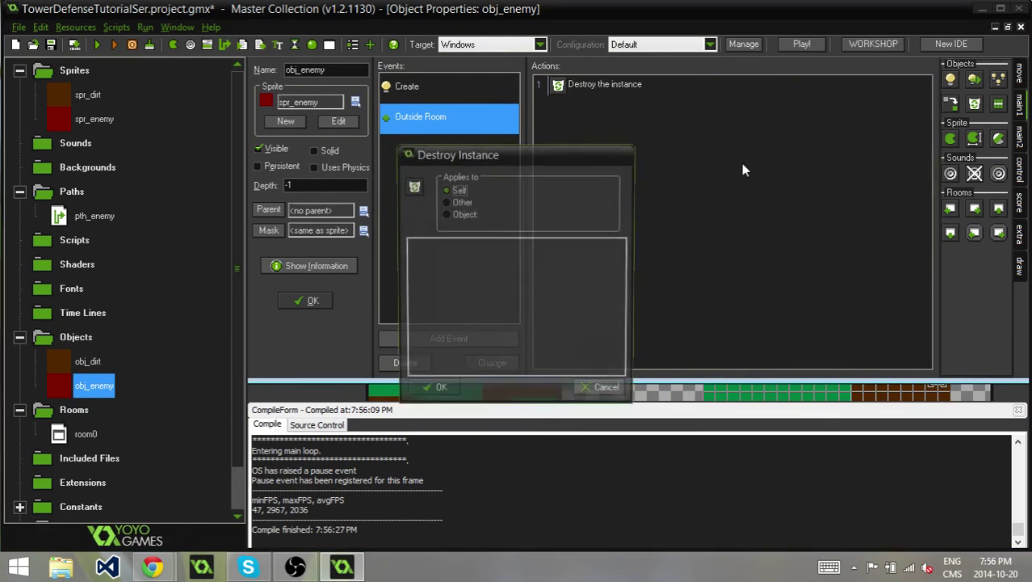
click(441, 386)
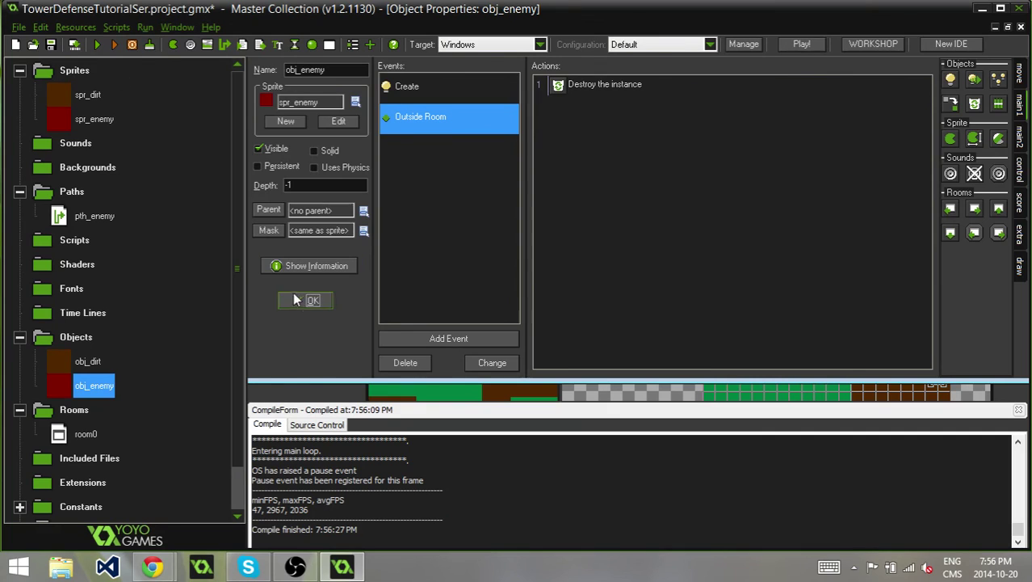
- Save obj_enemy and test-run the game to check that the enemy leaves the room, closing the game window at the end
click(296, 300)
click(97, 45)
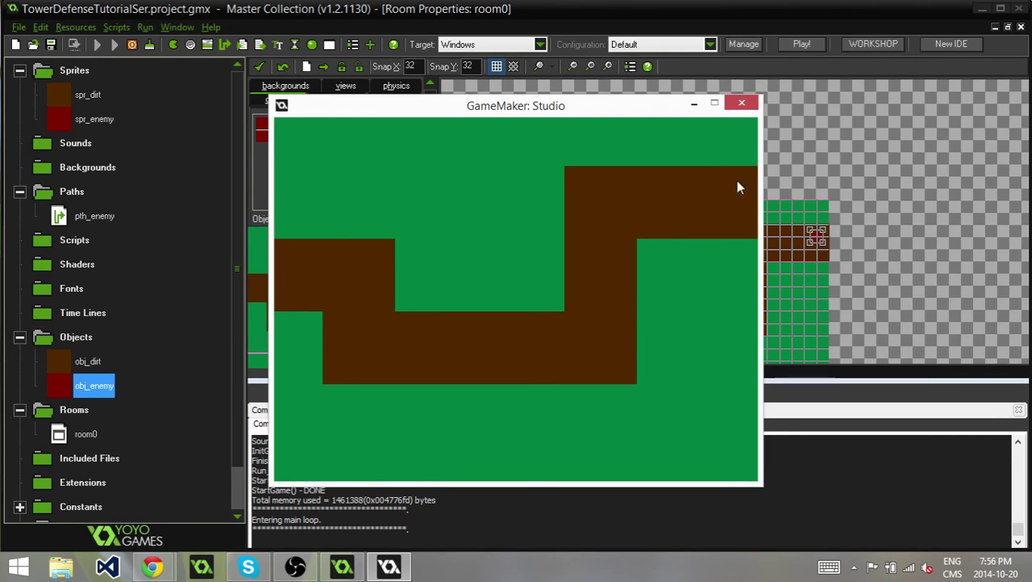
click(752, 110)
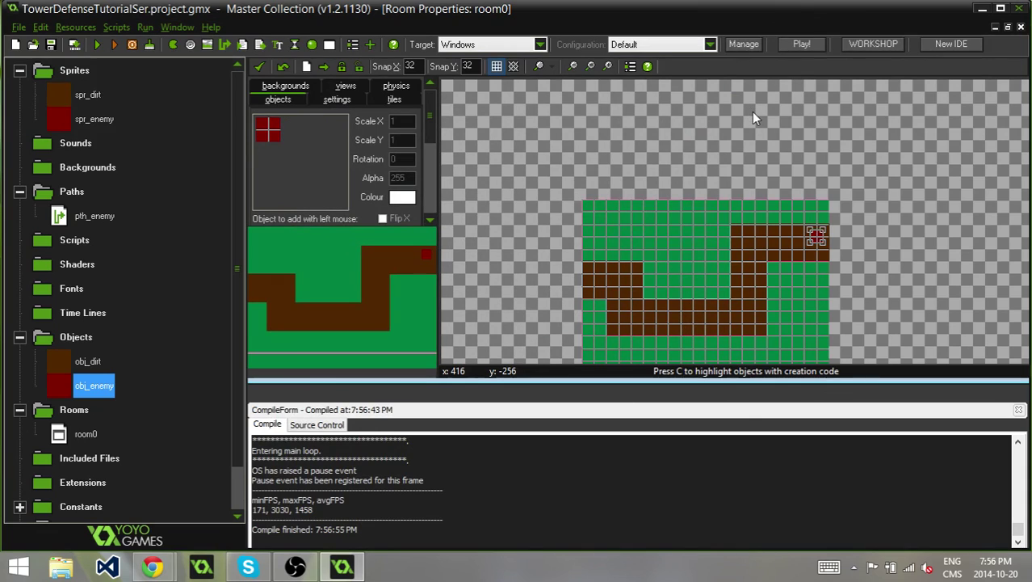